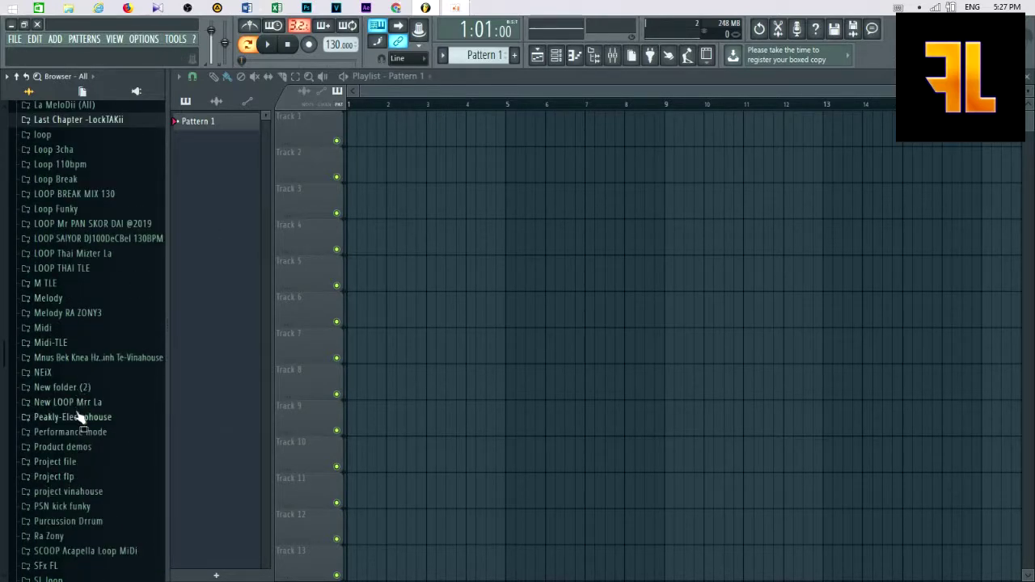
Browse New folder (2) > Electro Essentials Vol.1 > VEE2 Bassdrums and preview samples including VEE2 Bassdrum 027 and 055.
left_click(87, 389)
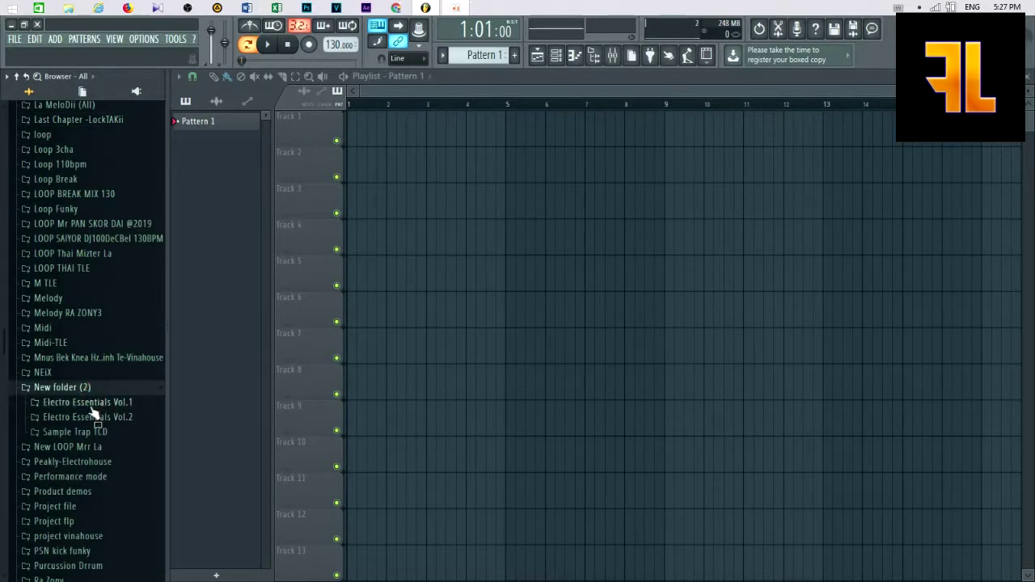
left_click(90, 403)
left_click(84, 401)
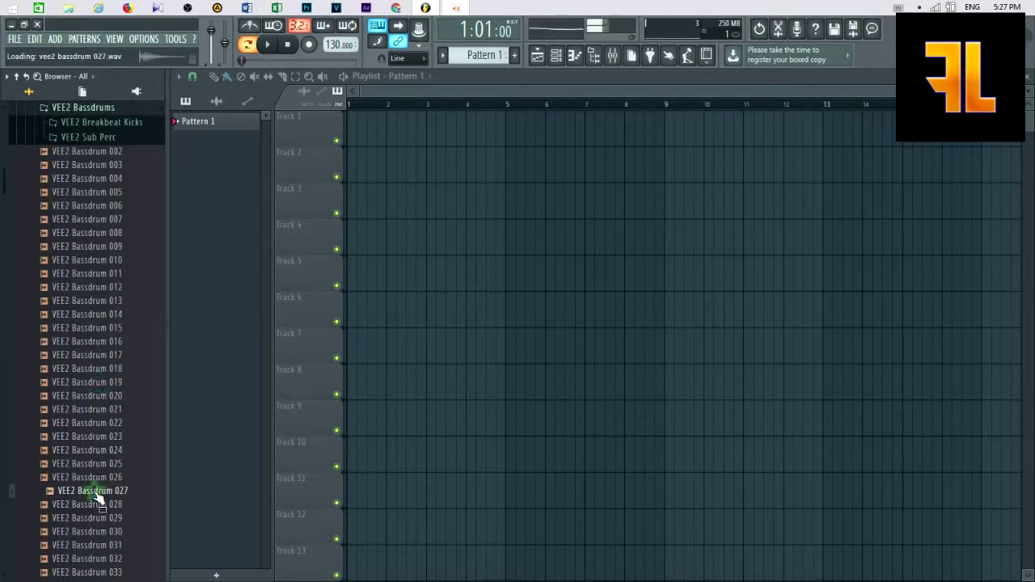
scroll(95, 497, "down", 12)
left_click(92, 329)
left_click(84, 220)
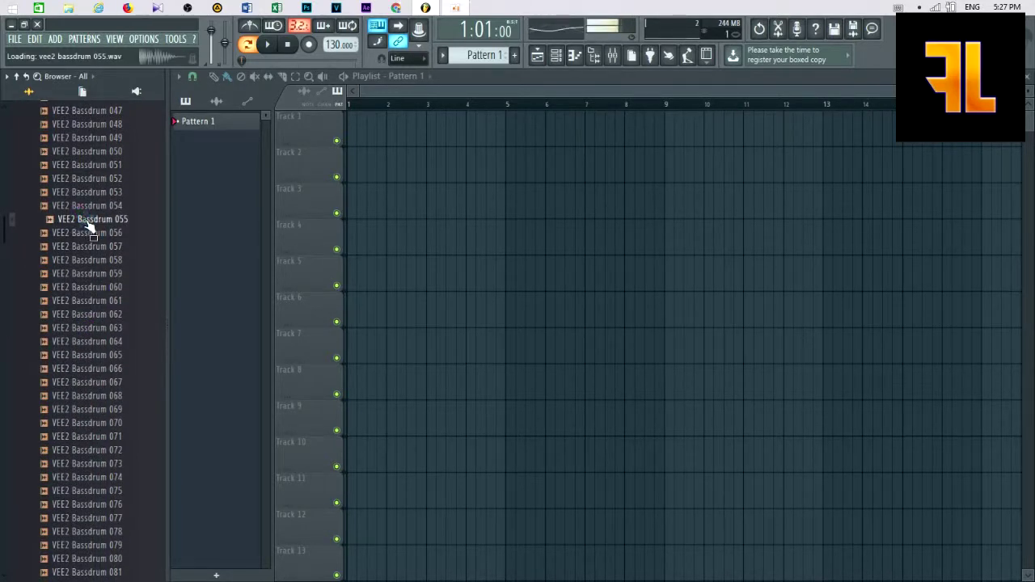
left_click(106, 207)
Place the VEE2 Bassdrum 055 sample on Track 1 of the Playlist, starting at bar 1.
left_click_drag(381, 134, 94, 207)
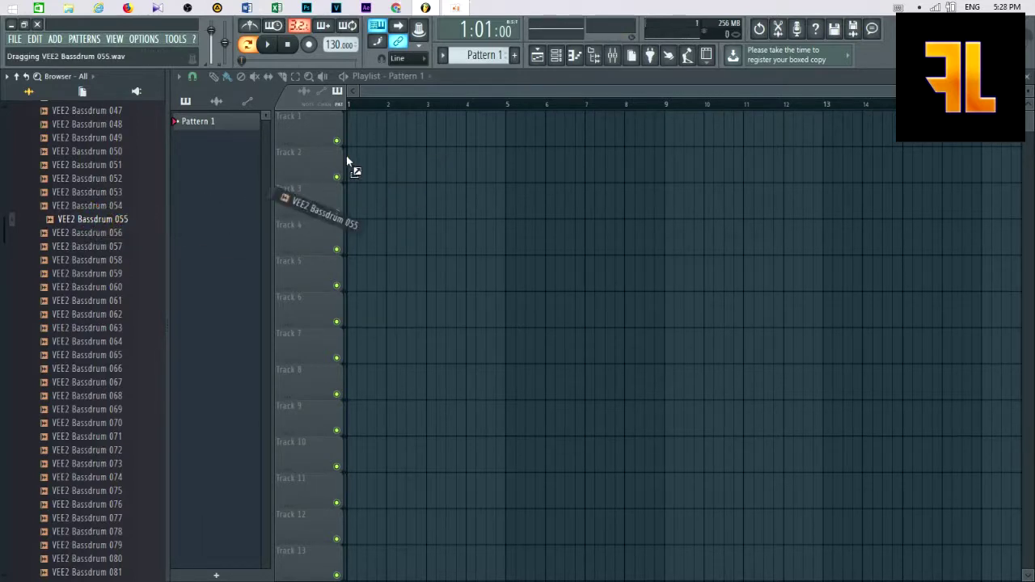
left_click_drag(393, 130, 395, 131)
scroll(397, 132, "up", 5)
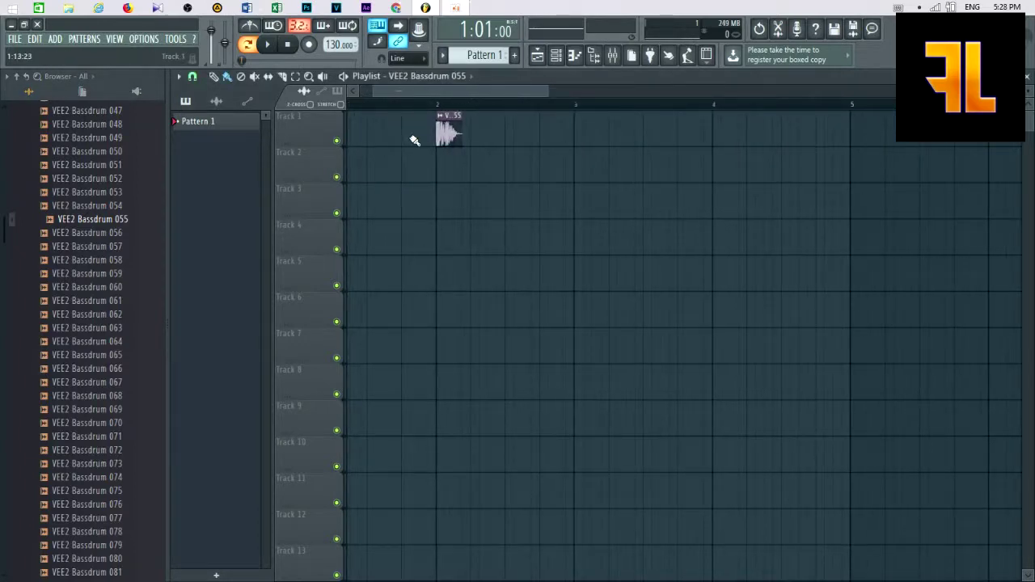
left_click_drag(429, 92, 348, 97)
scroll(580, 155, "down", 2)
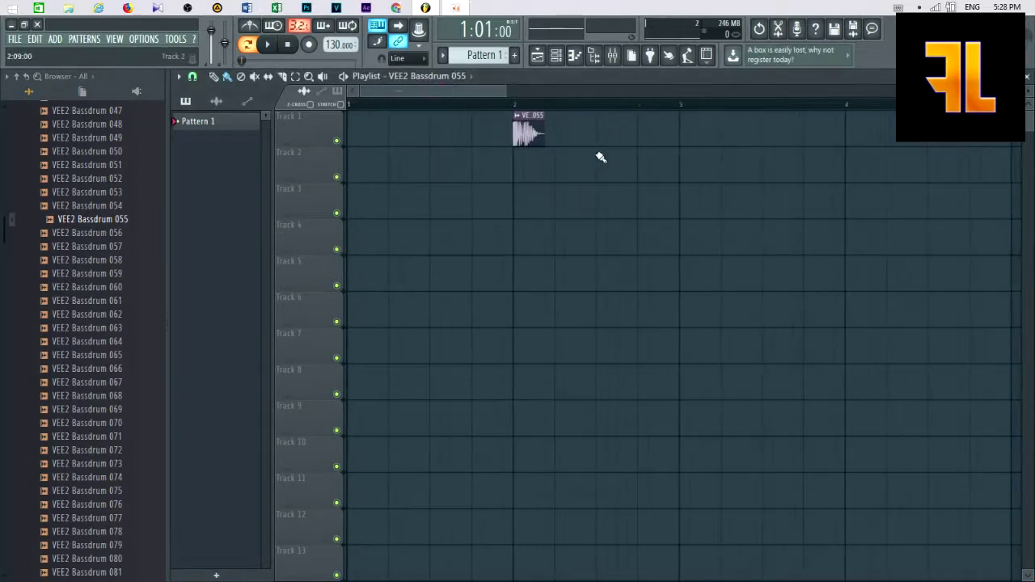
scroll(360, 160, "up", 2)
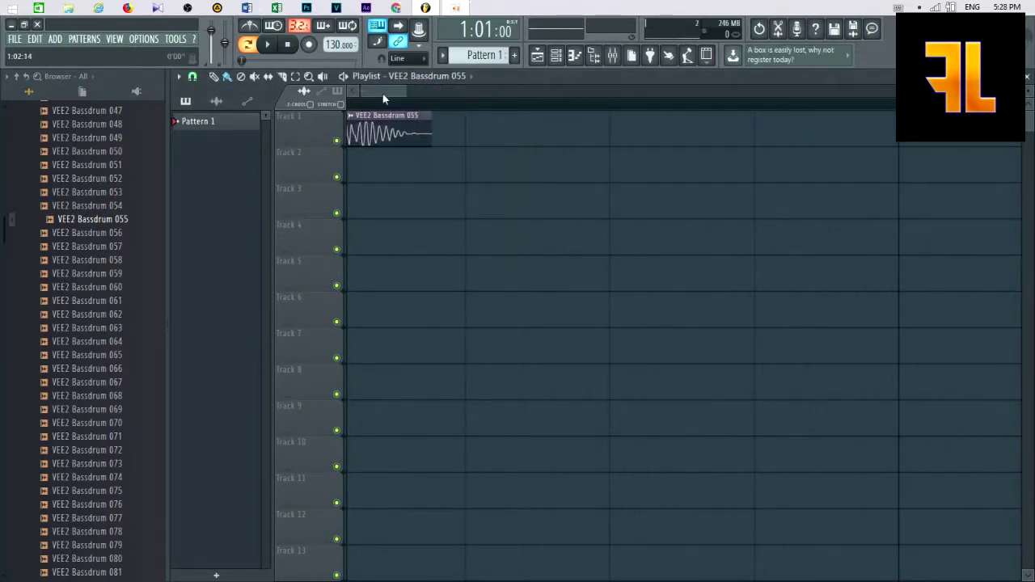
Preview VEE2 Clap 007 from the VEE2 Claps folder and place it on Track 2 at beat 2 of bar 1.
scroll(114, 198, "up", 10)
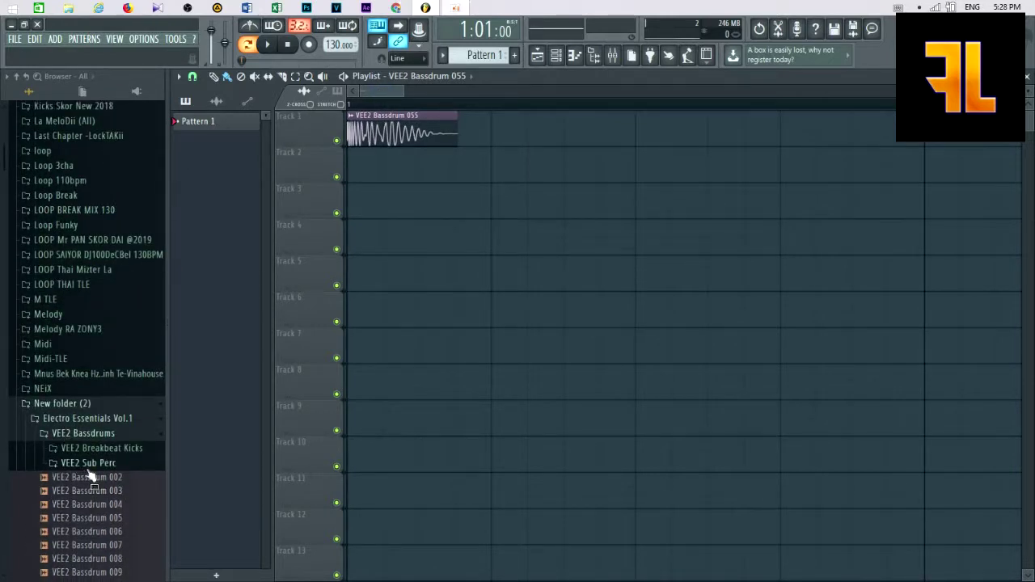
left_click(101, 433)
left_click(85, 449)
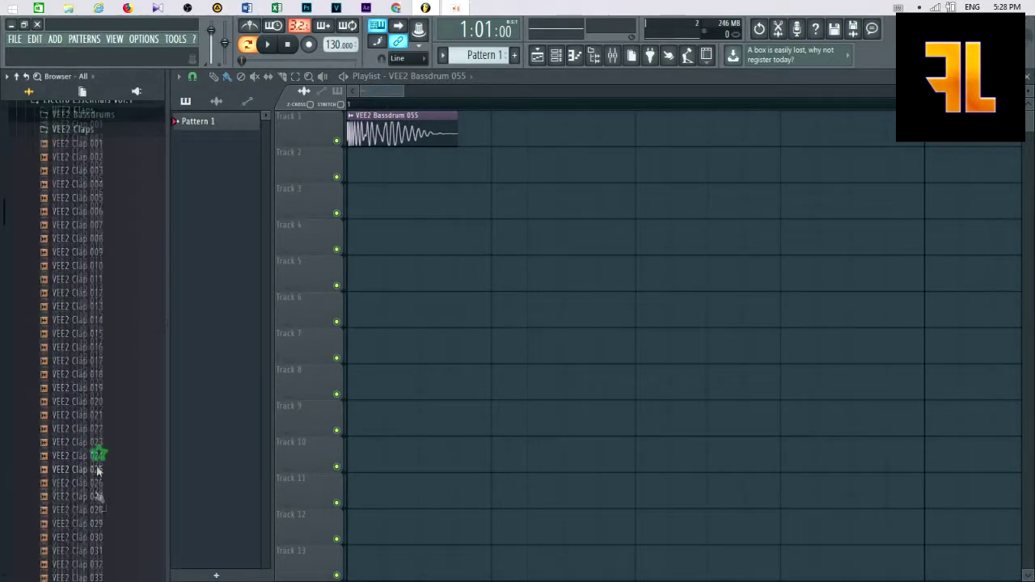
left_click(96, 205)
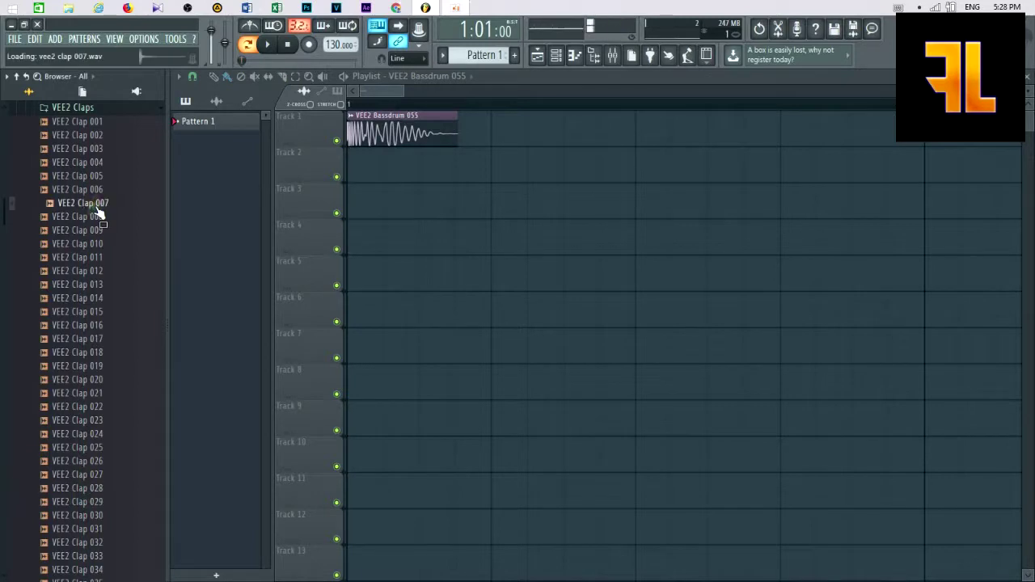
left_click_drag(505, 166, 505, 167)
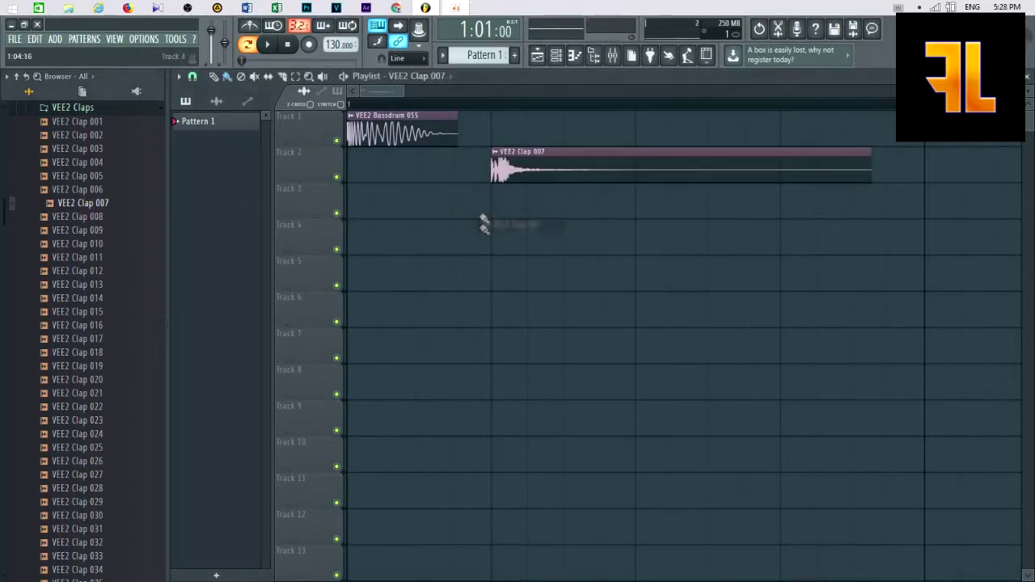
Shorten the VEE2 Clap 007 clip to just under one beat and place a copy on beat 4 of bar 1.
scroll(481, 209, "down", 5)
scroll(388, 187, "up", 4)
left_click_drag(394, 95, 317, 98)
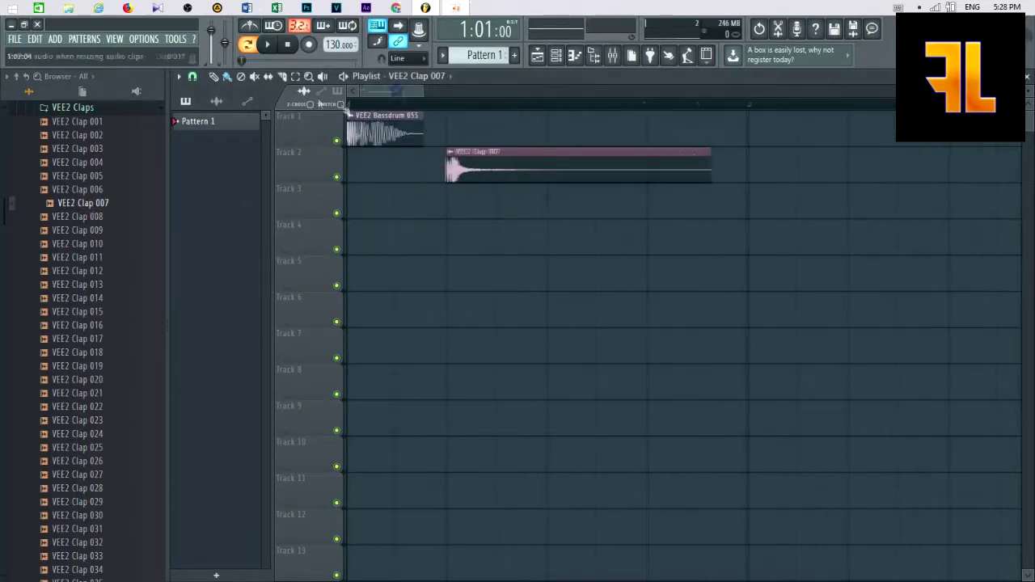
left_click_drag(712, 166, 594, 169)
scroll(468, 186, "down", 3)
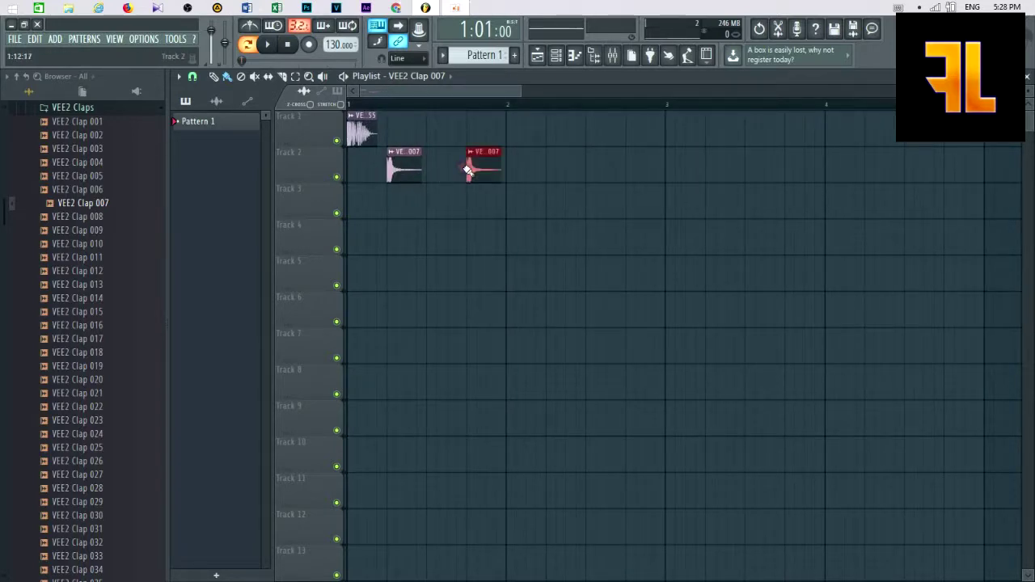
Add a second VEE2 Bassdrum 055 clip on Track 1 at step 7 of bar 1 and play the Playlist arrangement.
scroll(487, 151, "up", 3)
left_click(623, 129)
scroll(612, 138, "down", 3)
key("space")
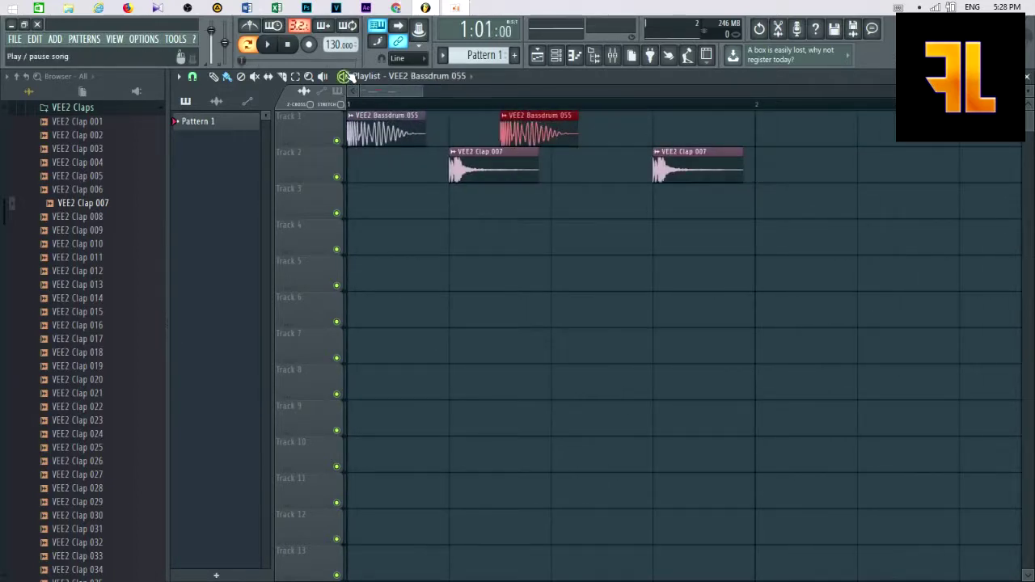
left_click(346, 76)
scroll(464, 195, "down", 3)
key("space")
scroll(380, 173, "up", 4)
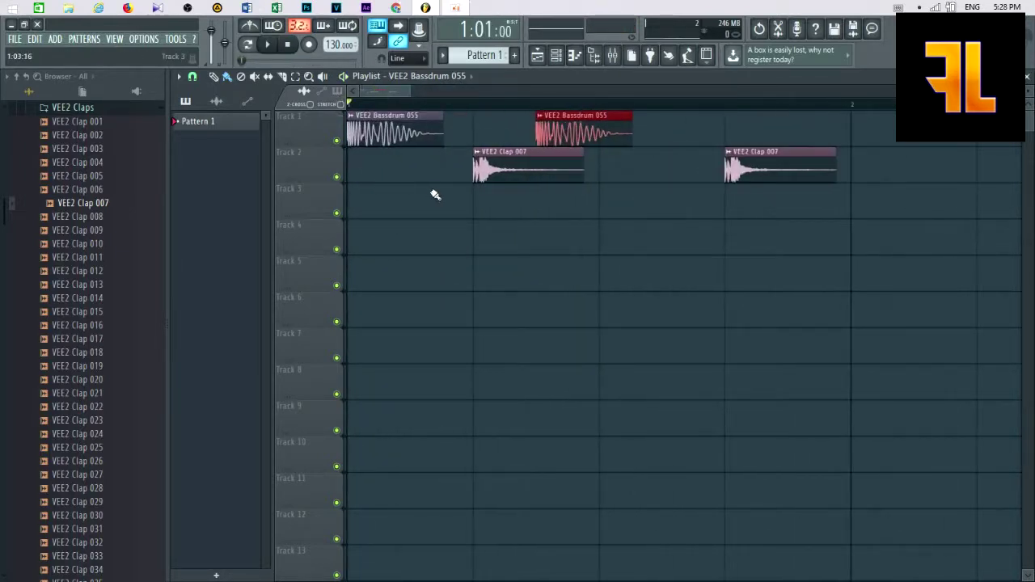
Delete the VEE2 Clap 007 clip on beat 2 of bar 1 and play the bar.
scroll(435, 195, "down", 3)
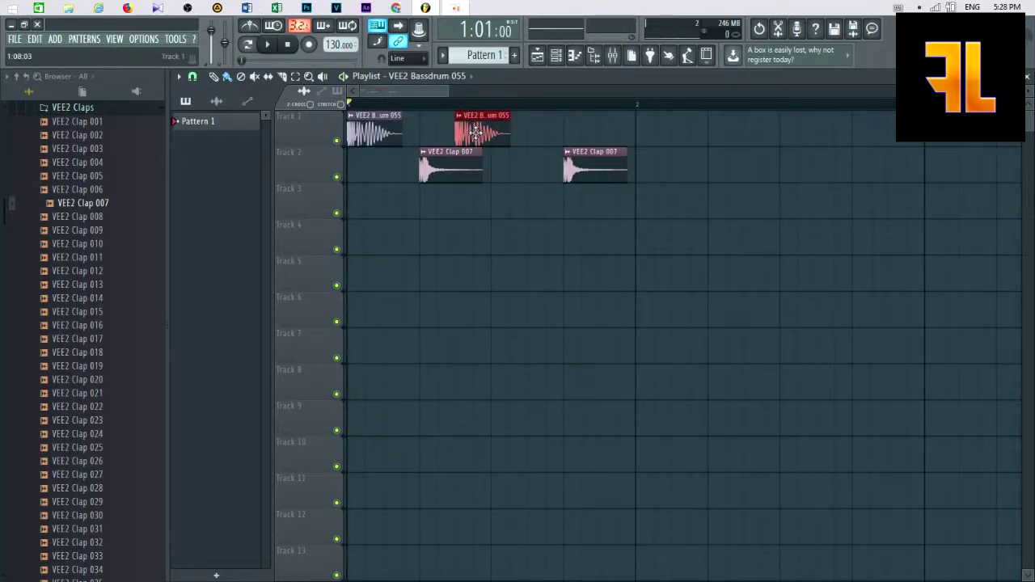
right_click(462, 168)
key("space")
key("space")
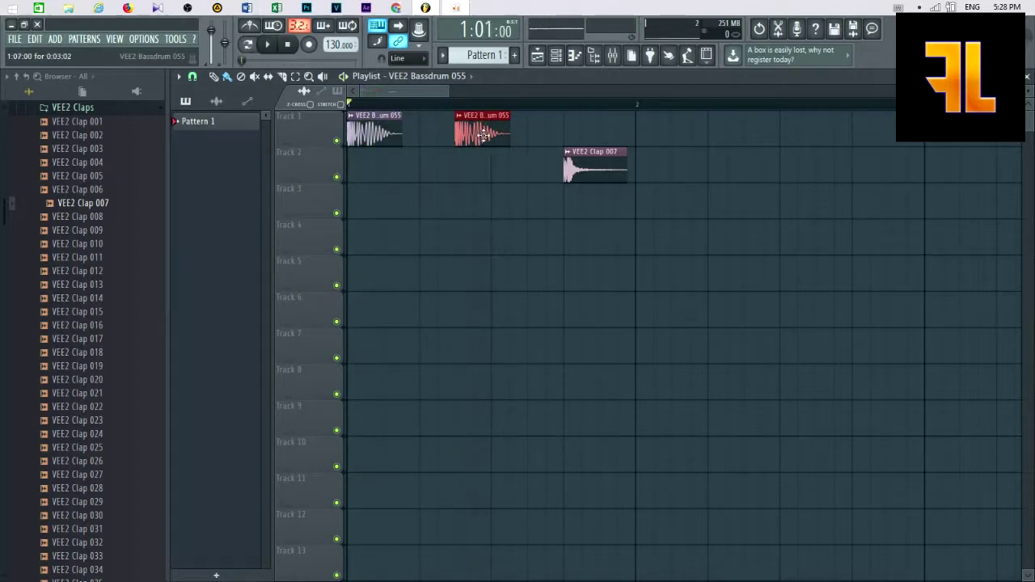
Add VEE2 Bassdrum 055 clips on Track 1 at steps 11 and 15 of bar 1 while checking playback.
left_click(528, 134)
key("space")
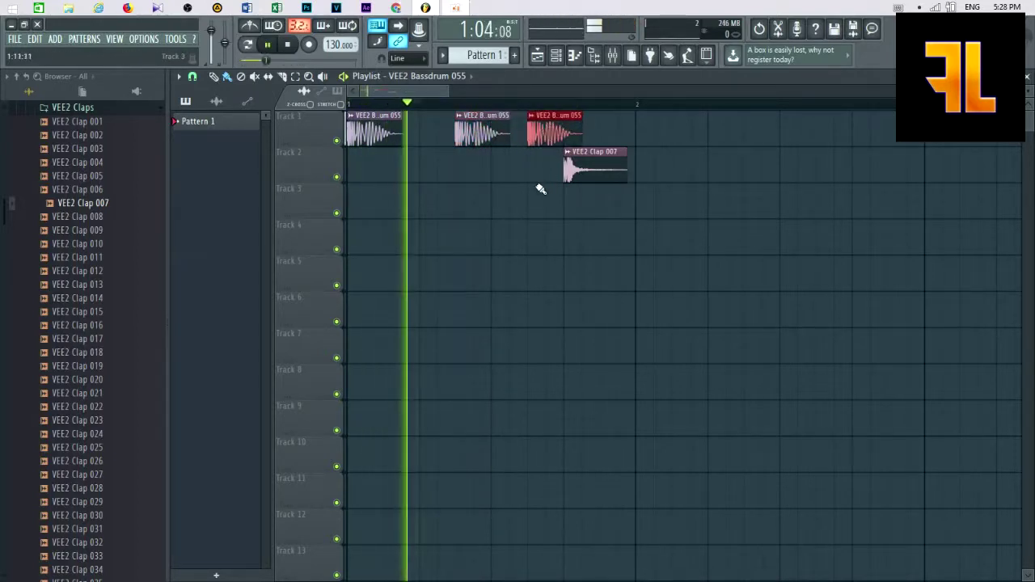
left_click(608, 136)
key("space")
Duplicate all clips of bar 1 into bar 2 and play both bars.
key("ctrl+a")
key("ctrl+b")
key("space")
scroll(589, 209, "down", 3)
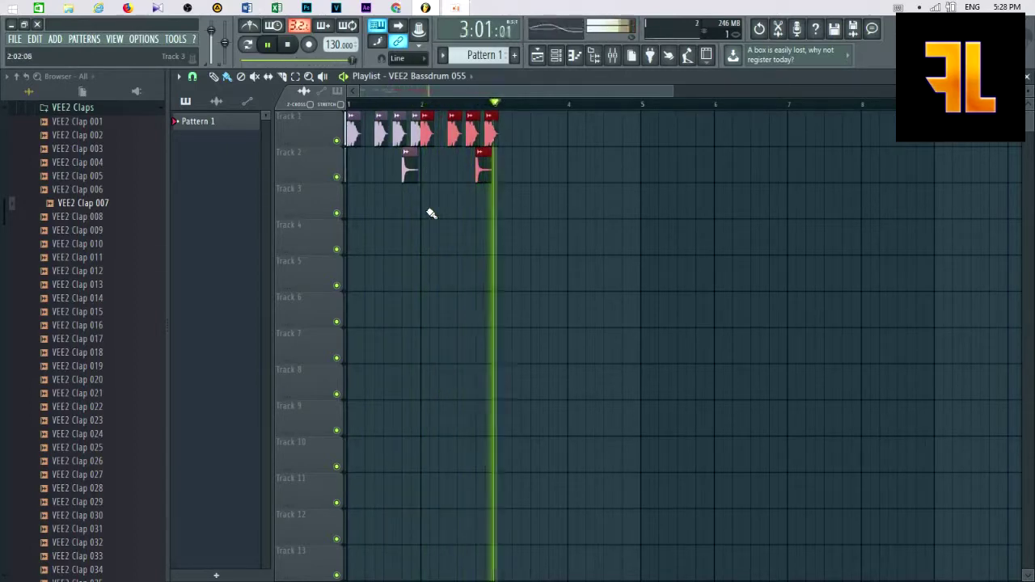
key("space")
Check the VEE2 Clap 007 channel settings, close them and play the two-bar beat.
scroll(387, 192, "up", 3)
scroll(387, 192, "up", 2)
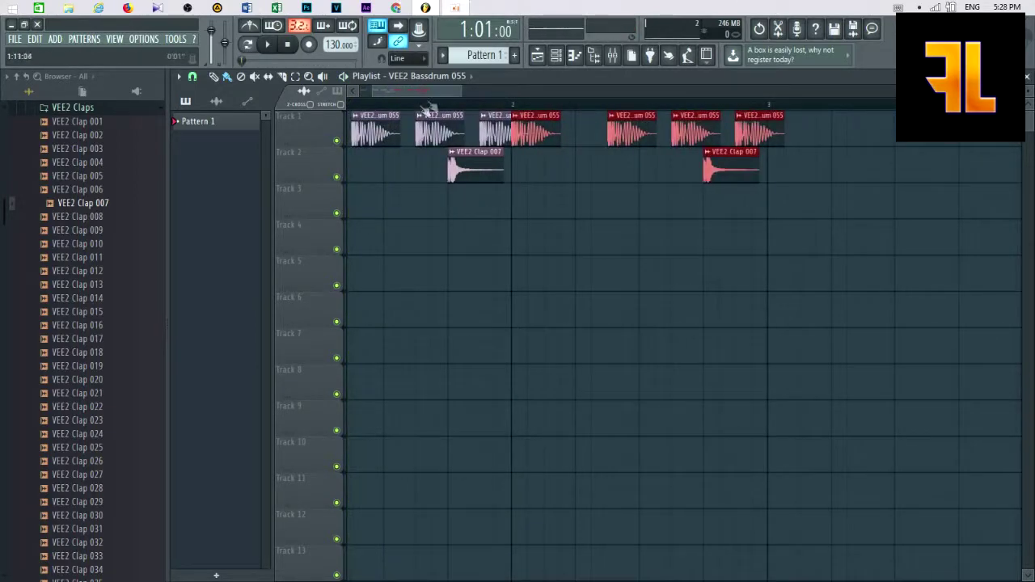
scroll(405, 191, "down", 5)
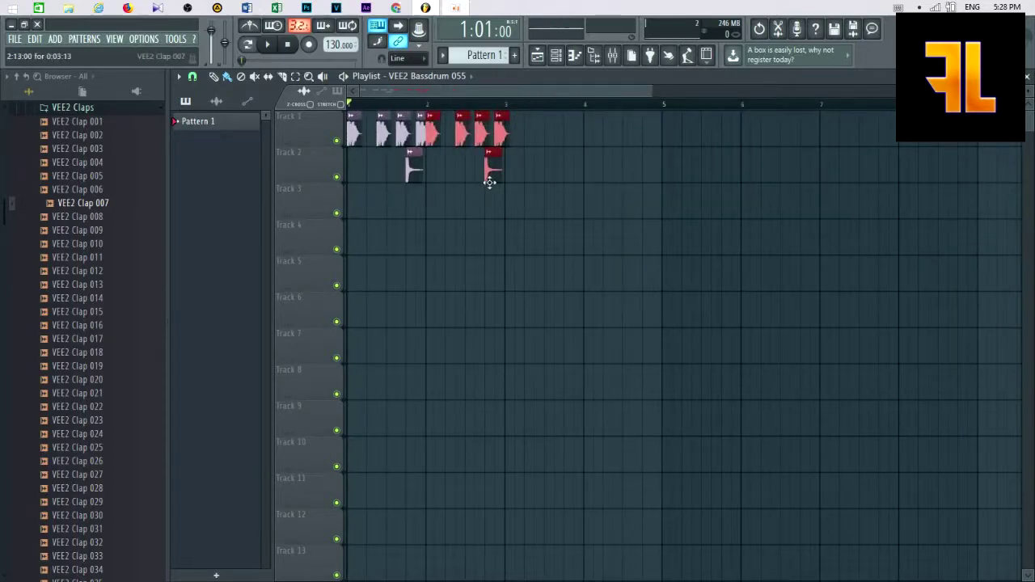
scroll(435, 111, "up", 4)
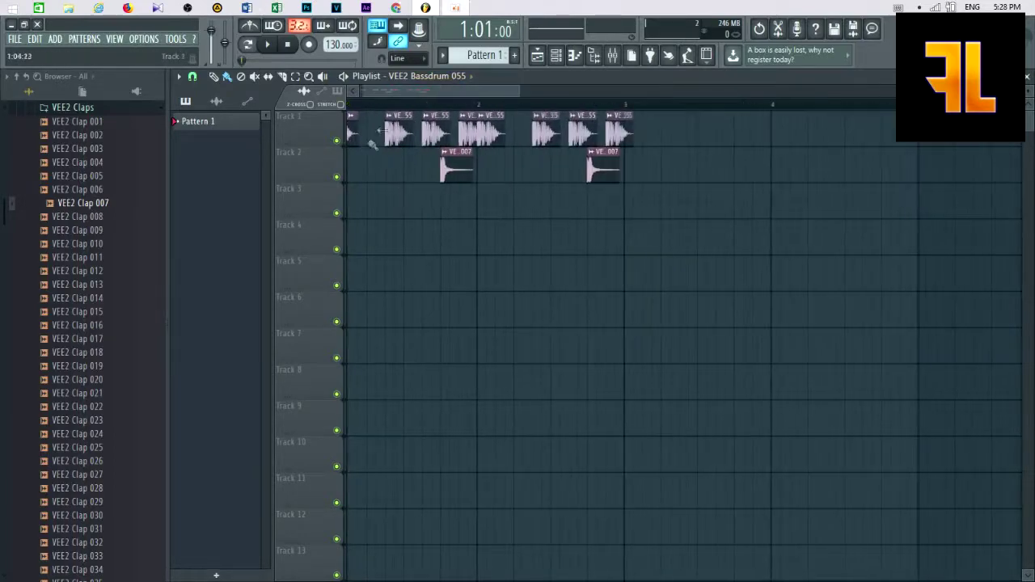
double_click(478, 171)
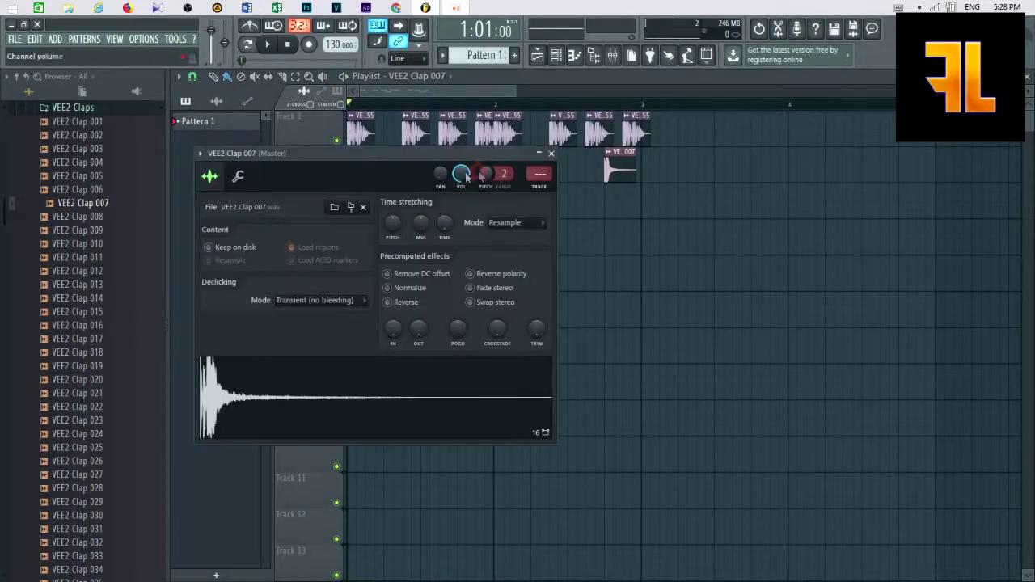
left_click(552, 154)
key("space")
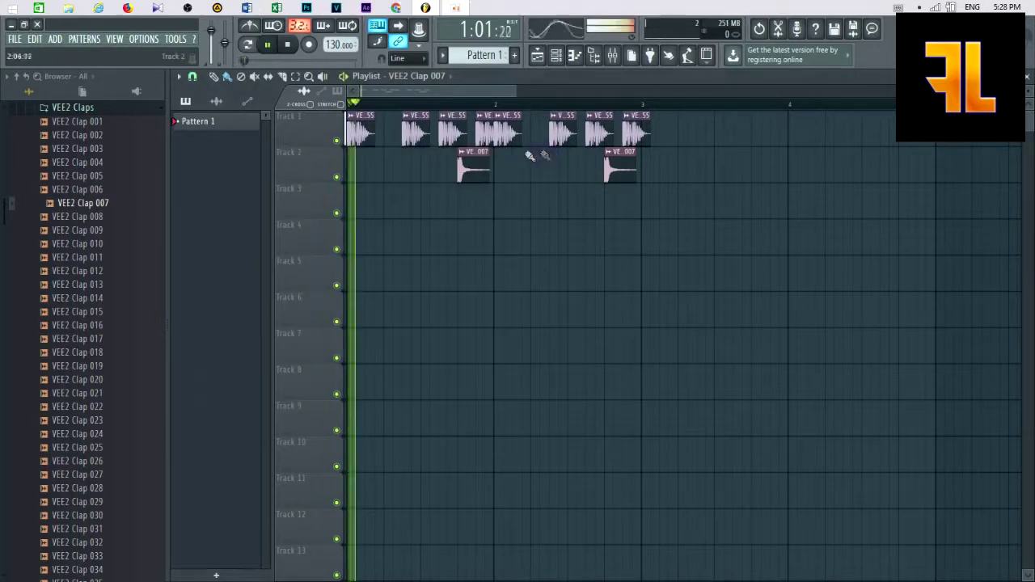
Route VEE2 Clap 007 to mixer track 2 and VEE2 Bassdrum 055 to mixer track 1 in their channel settings.
double_click(469, 174)
scroll(540, 174, "up", 2)
key("space")
double_click(501, 132)
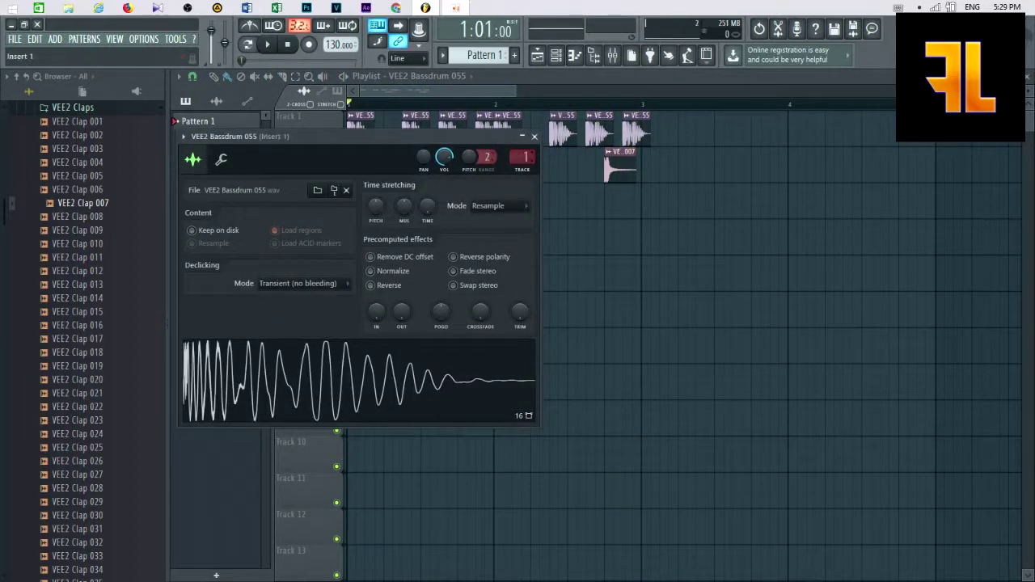
key("Escape")
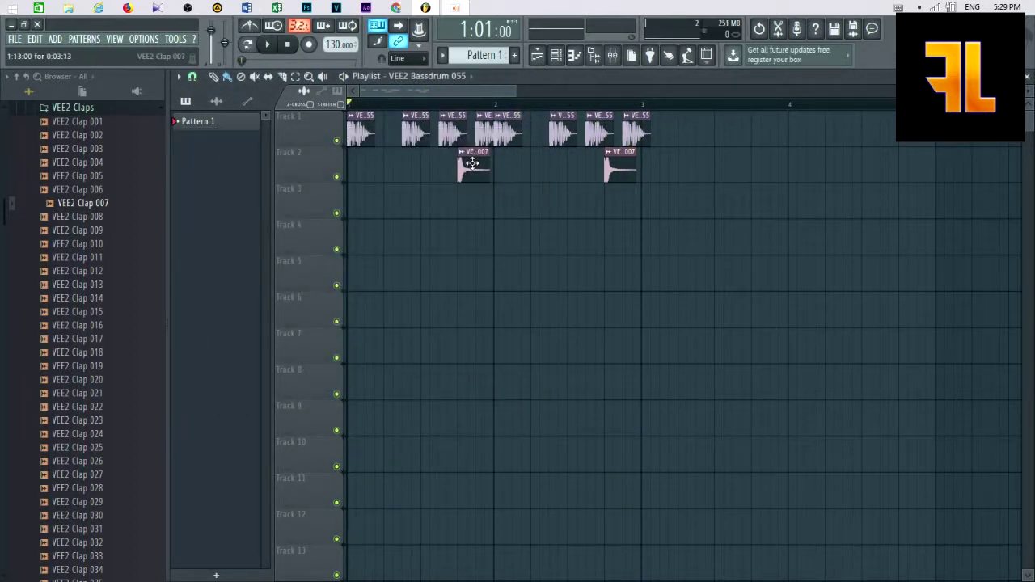
Load Fruity Reeverb 2 into the first effect slot of mixer Insert 2 and play the beat with it.
left_click(616, 58)
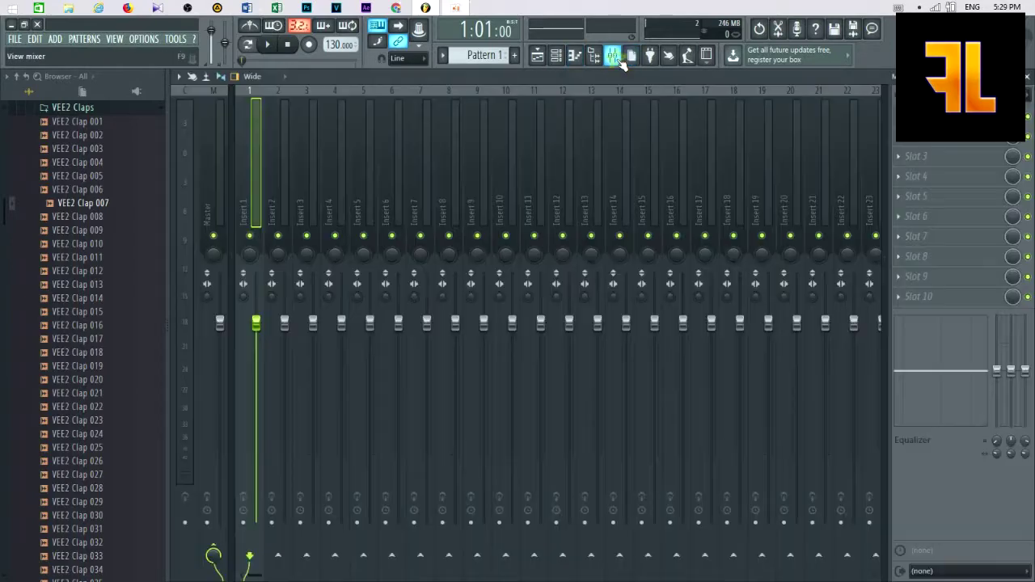
left_click(285, 123)
left_click(919, 118)
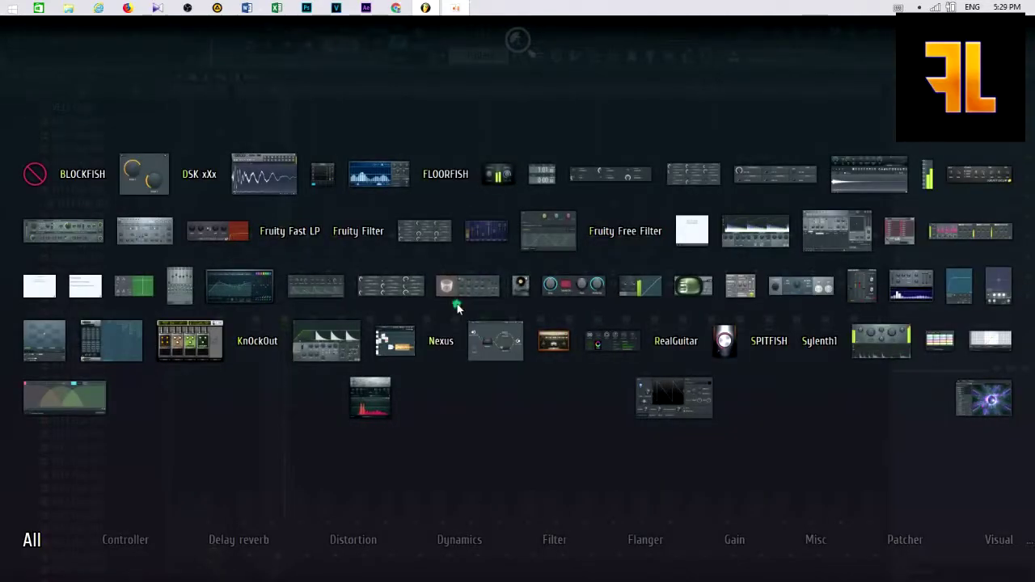
left_click(463, 290)
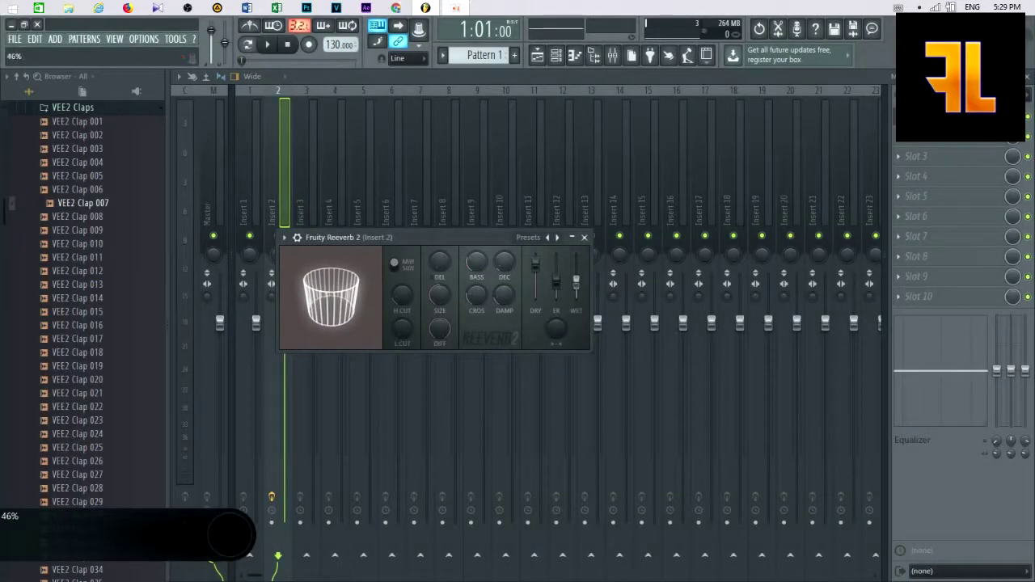
left_click(585, 237)
key("space")
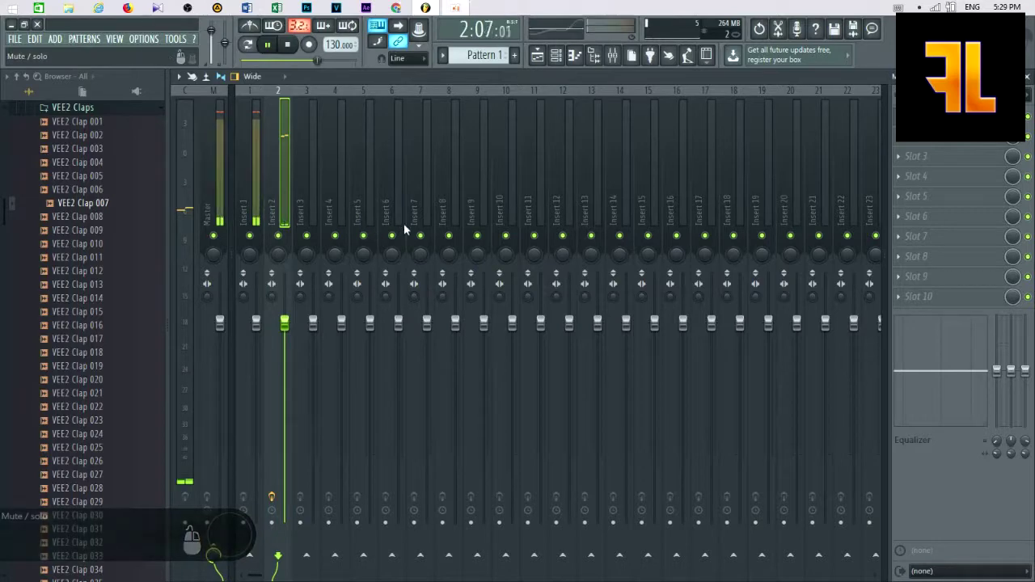
Duplicate the clips of bars 1 and 2 into bars 3 and 4 of the Playlist and play the arrangement.
left_click(539, 56)
key("space")
left_click_drag(728, 219, 348, 111)
key("ctrl+b")
left_click(606, 215)
key("space")
key("space")
key("space")
Add VEE2 Clap 007 clips on Track 2 at beat 2 of each of the four bars.
left_click(386, 170)
left_click(535, 170)
left_click(682, 170)
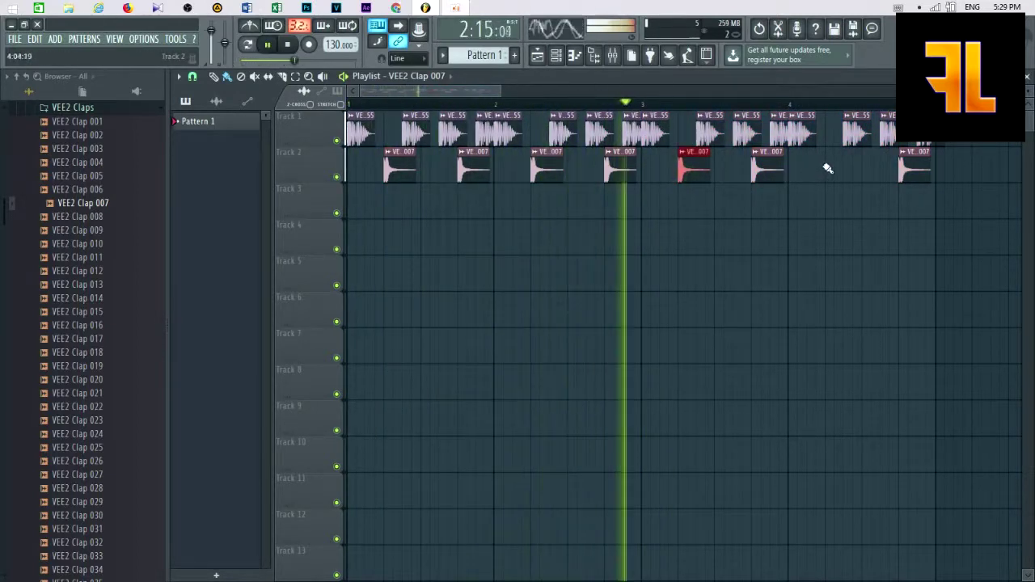
left_click(827, 168)
key("space")
Play the four-bar beat, set the project tempo to 140 BPM and play it again.
key("XF86AudioLowerVolume")
key("space")
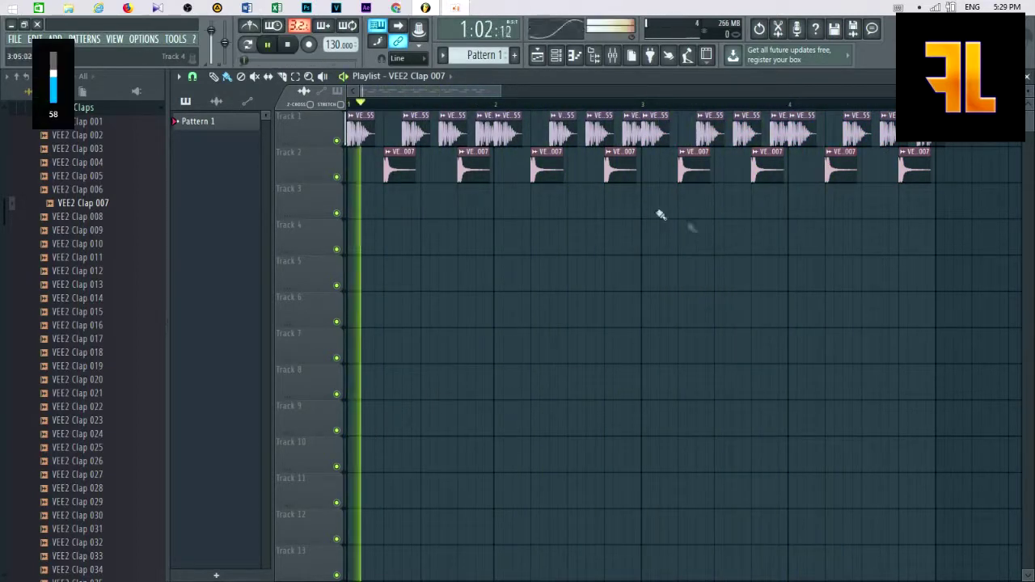
scroll(541, 218, "down", 2)
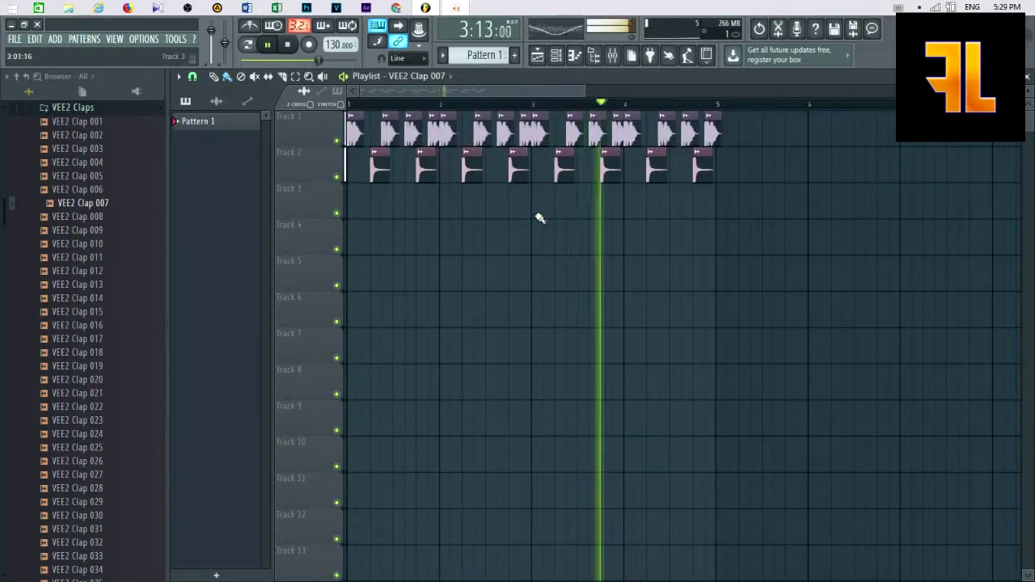
key("space")
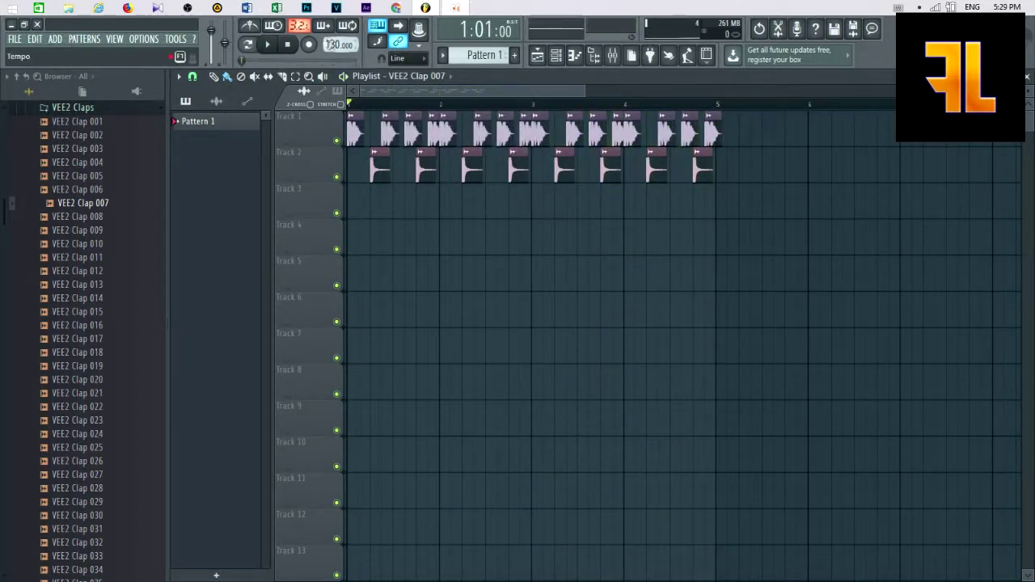
key("space")
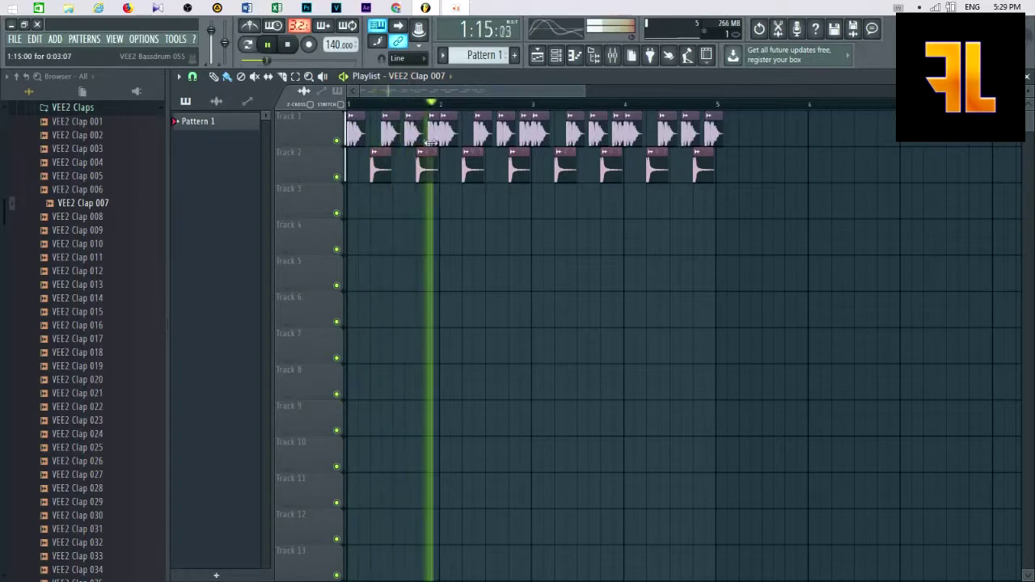
Play the beat at 130 and 128 BPM, and set the project tempo to 135 BPM.
key("space")
scroll(434, 107, "up", 2)
left_click_drag(334, 44, 334, 52)
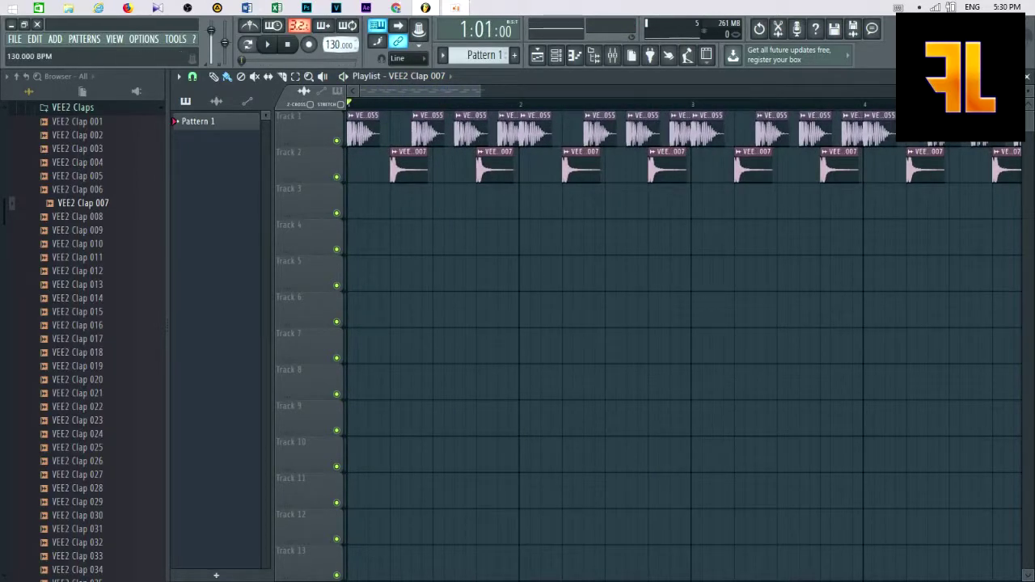
key("space")
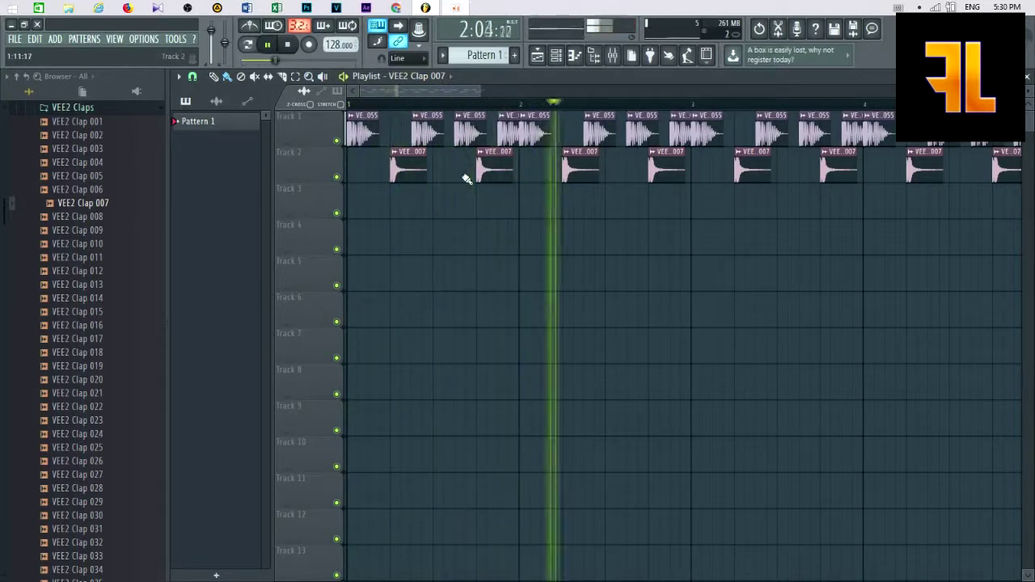
scroll(489, 210, "down", 2)
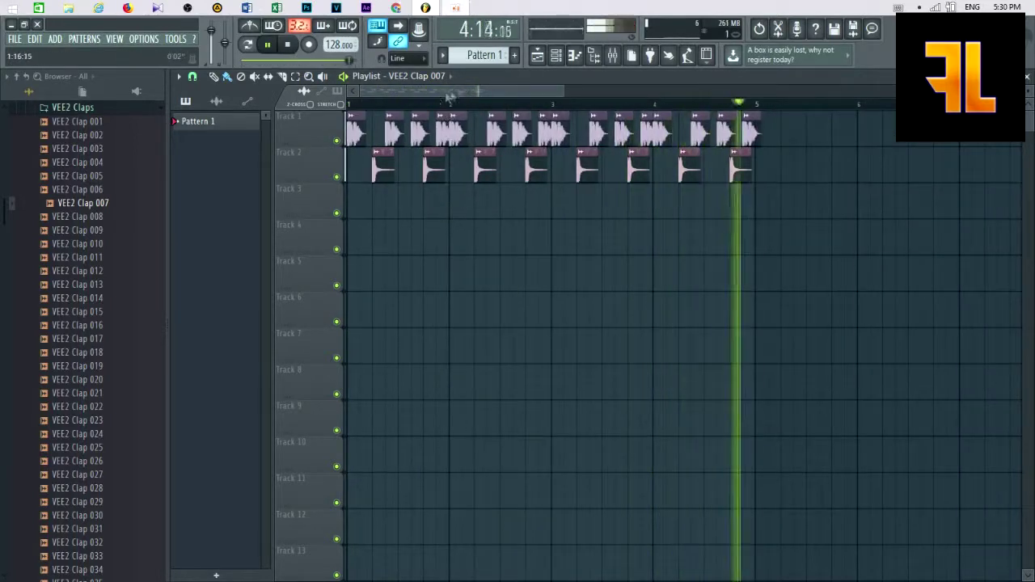
scroll(339, 45, "up", 7)
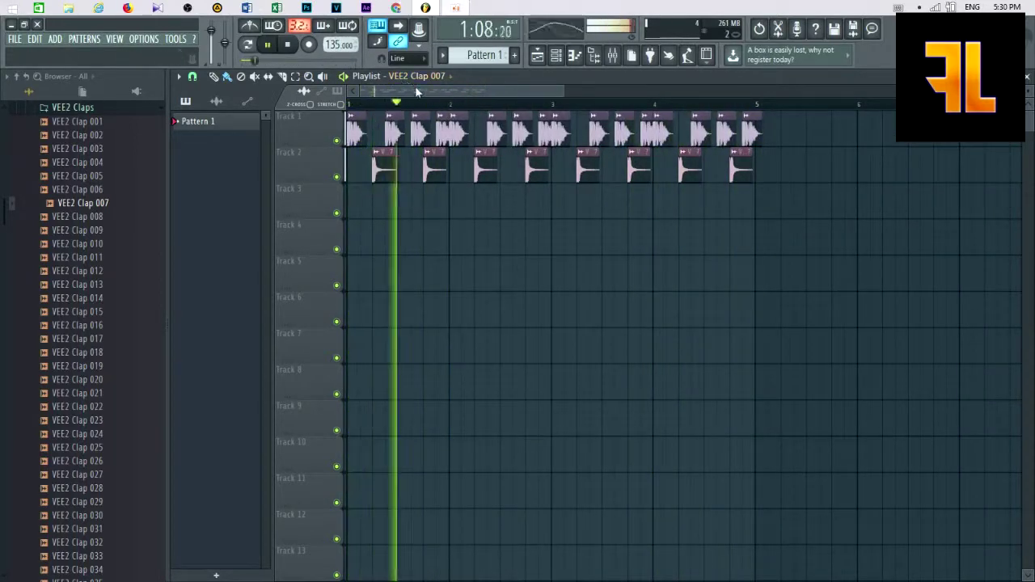
key("space")
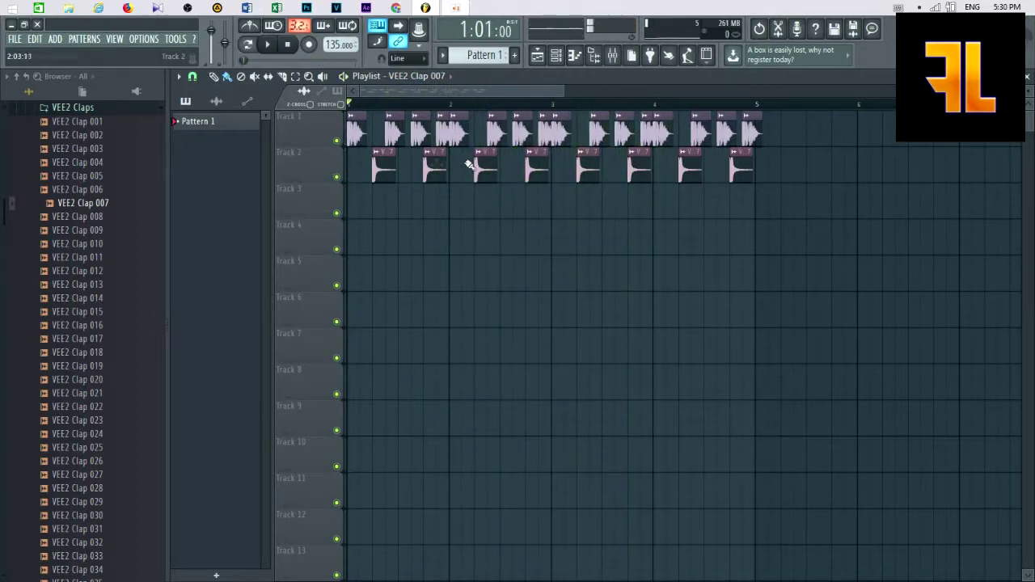
Audition samples in the VEE2 Bassdrums folder, replace the Track 1 kick with VEE2 Bassdrum 060 and play the beat.
left_click(91, 258)
left_click(84, 107)
scroll(88, 184, "up", 5)
left_click(84, 419)
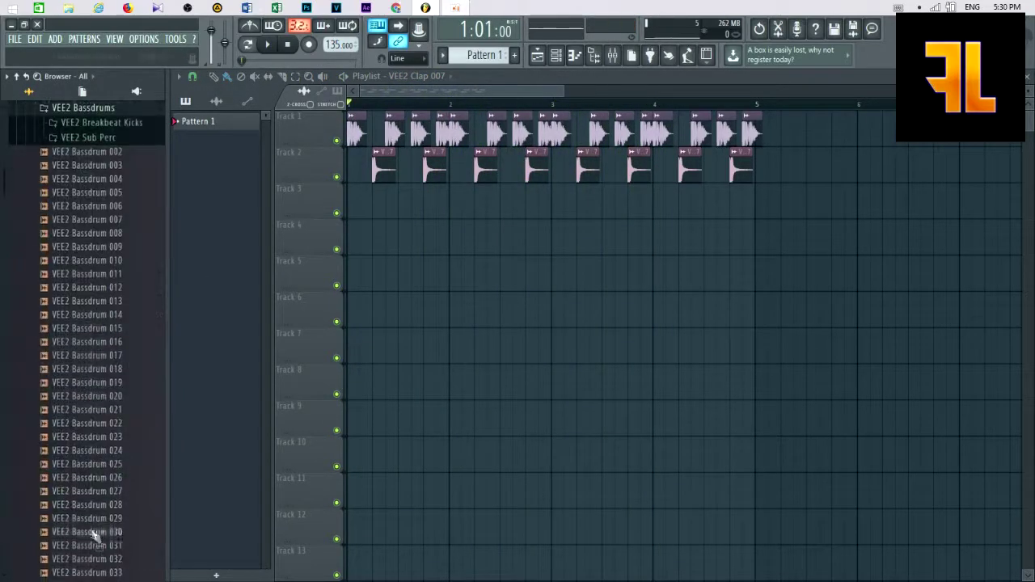
scroll(95, 461, "down", 5)
left_click(94, 275)
left_click(97, 503)
scroll(90, 293, "down", 4)
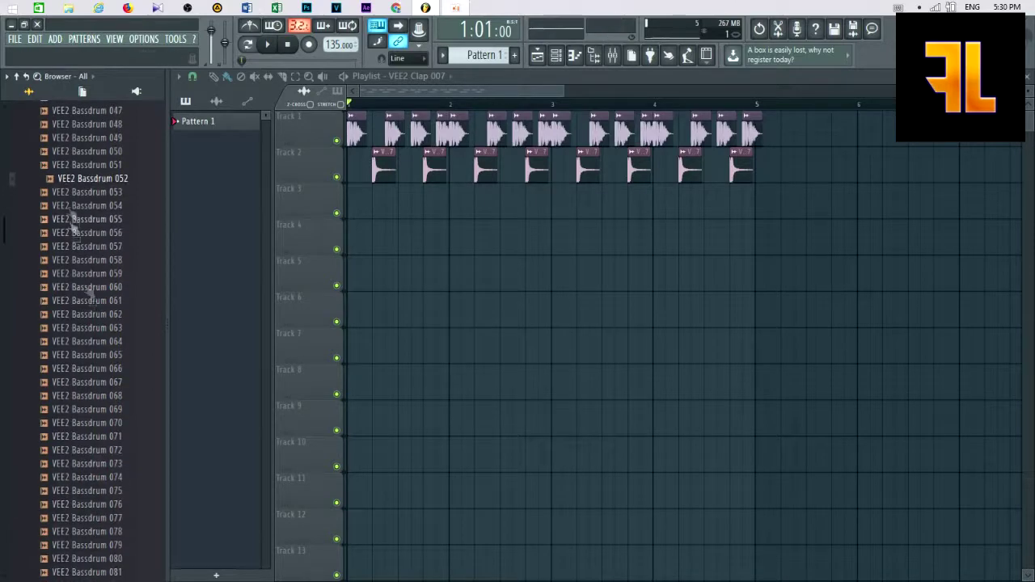
left_click_drag(104, 298, 370, 167)
key("space")
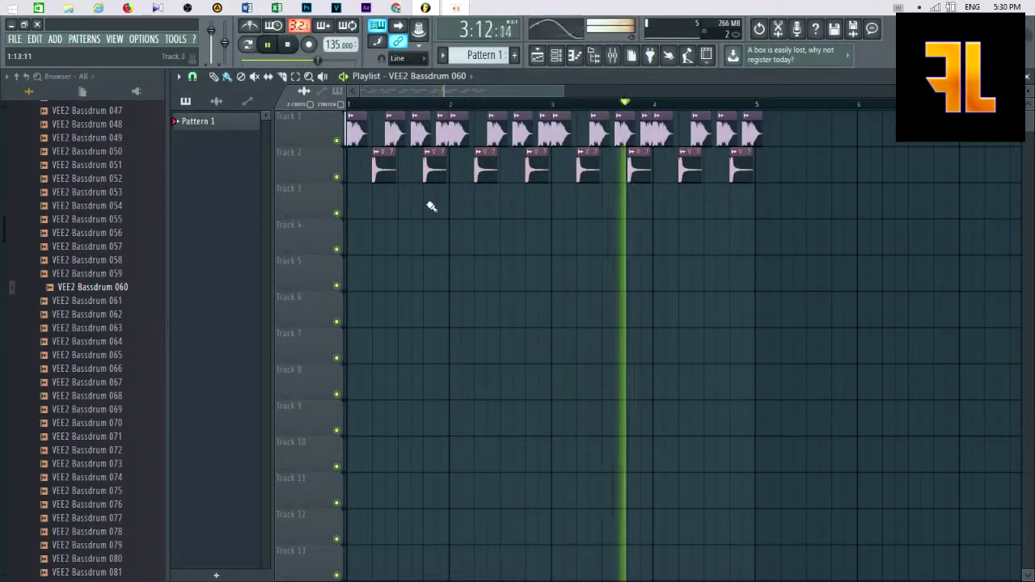
key("space")
Close the VEE2 Bassdrums folder and browse the VEE2 Percussion samples for VEE2 Percussion 105.
scroll(377, 212, "up", 3)
scroll(98, 209, "up", 8)
left_click(125, 123)
left_click(123, 124)
left_click(113, 109)
left_click(102, 198)
scroll(89, 306, "down", 6)
left_click(100, 247)
scroll(91, 356, "down", 14)
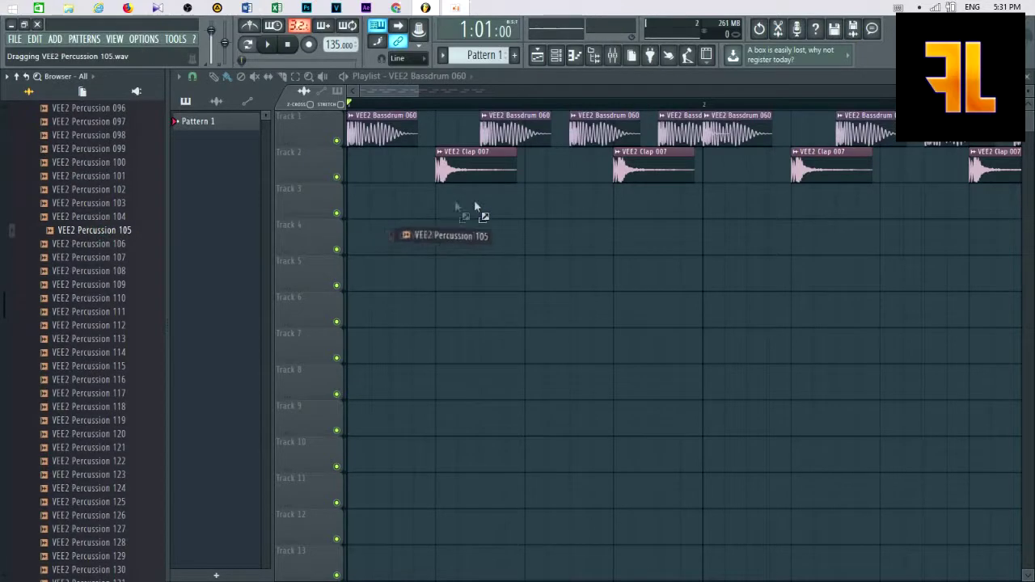
Place three VEE2 Percussion 105 clips on Track 3 from beat 4 of bar 1, checking them in playback.
left_click_drag(645, 212, 583, 207)
key("space")
key("space")
right_click(590, 207)
key("space")
key("space")
scroll(700, 229, "up", 2)
scroll(608, 227, "down", 4)
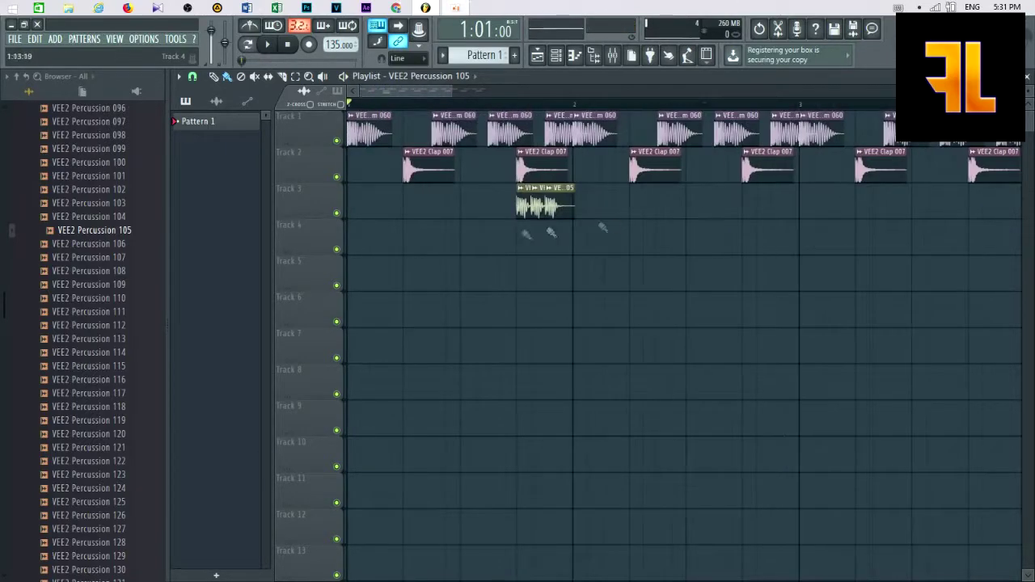
Reduce the Percussion 105 clips on Track 3 to a pair at step 15 of bar 1 and the start of bar 2.
scroll(546, 217, "up", 4)
left_click_drag(474, 213, 614, 214)
key("space")
scroll(592, 237, "down", 4)
key("space")
key("space")
right_click(548, 204)
key("space")
left_click_drag(587, 206, 602, 206)
key("space")
left_click_drag(652, 207, 562, 217)
Duplicate the Percussion 105 pair one bar further and shift the clips of both pairs earlier towards beat 4.
key("ctrl+b")
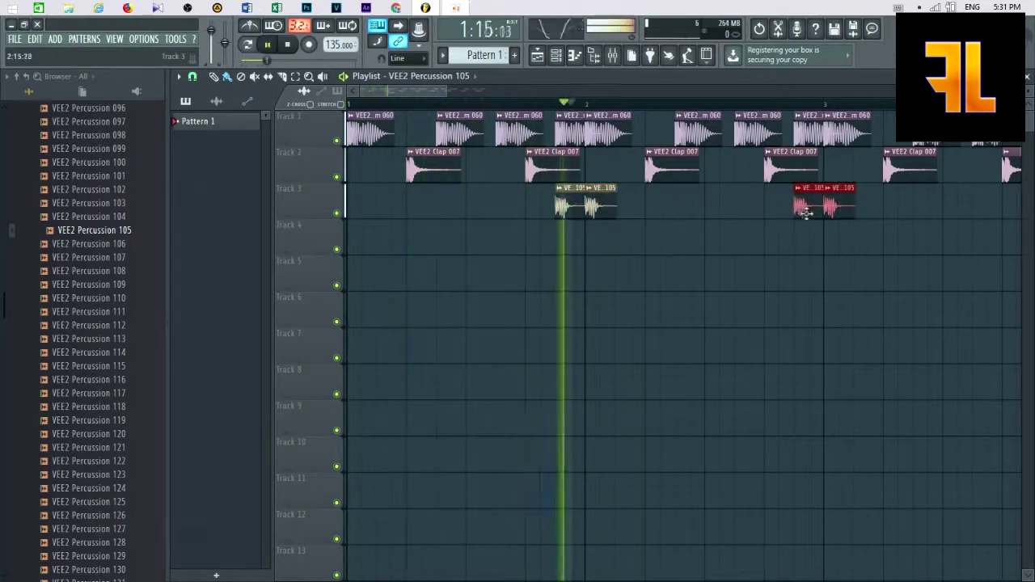
left_click(823, 227)
key("space")
left_click_drag(833, 202, 803, 202)
key("space")
key("space")
left_click_drag(589, 203, 559, 203)
key("space")
Rearrange the Percussion 105 clips into two hits from beat 4 of bar 1 and three from beat 4 of bar 2.
scroll(569, 246, "up", 4)
left_click_drag(465, 207, 517, 207)
key("space")
key("space")
scroll(519, 243, "down", 4)
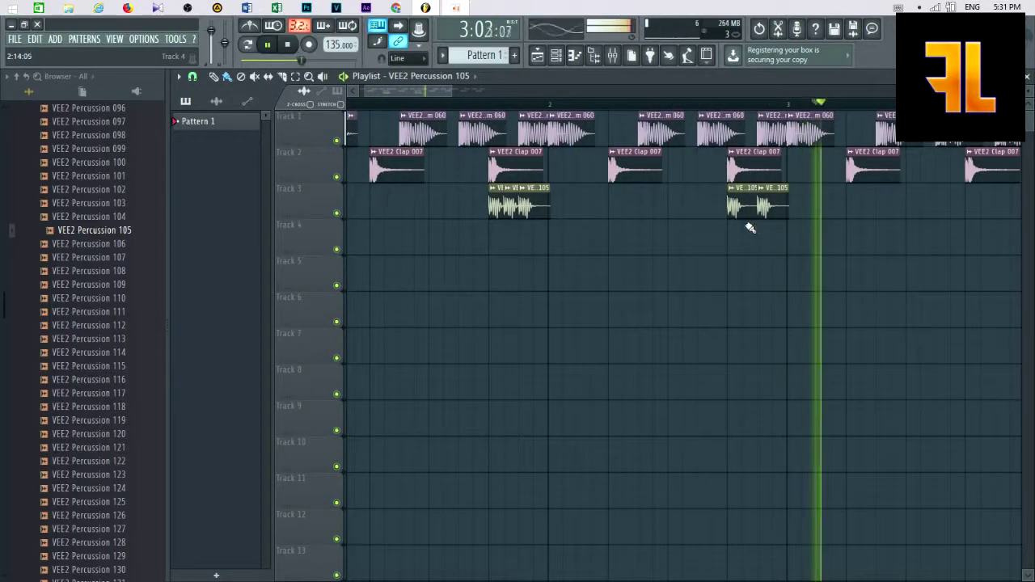
key("space")
scroll(692, 240, "down", 2)
scroll(566, 229, "up", 2)
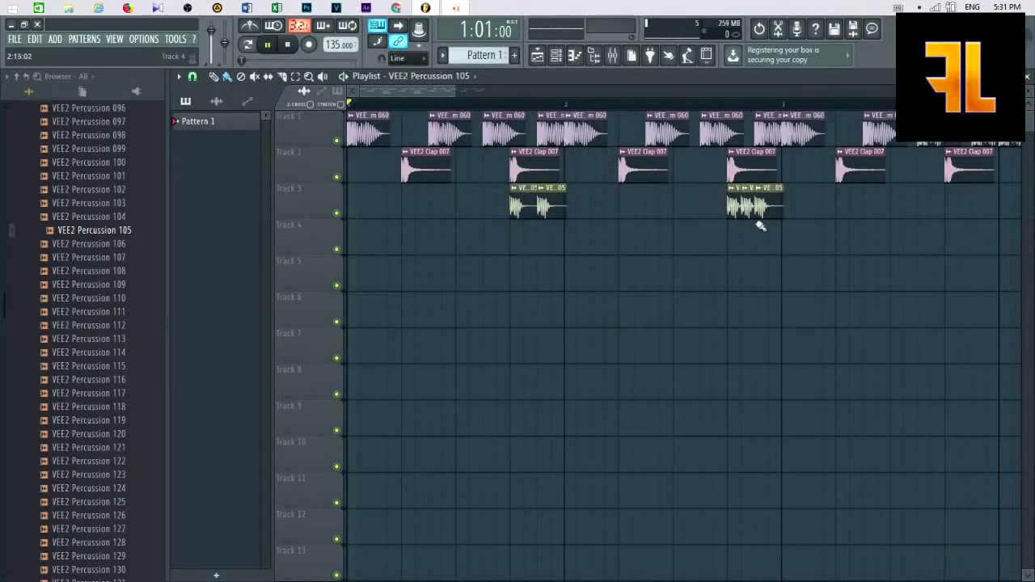
Duplicate the Track 3 percussion clips of bars 1 and 2 into bars 3 and 4 and play the beat.
key("space")
scroll(760, 226, "down", 2)
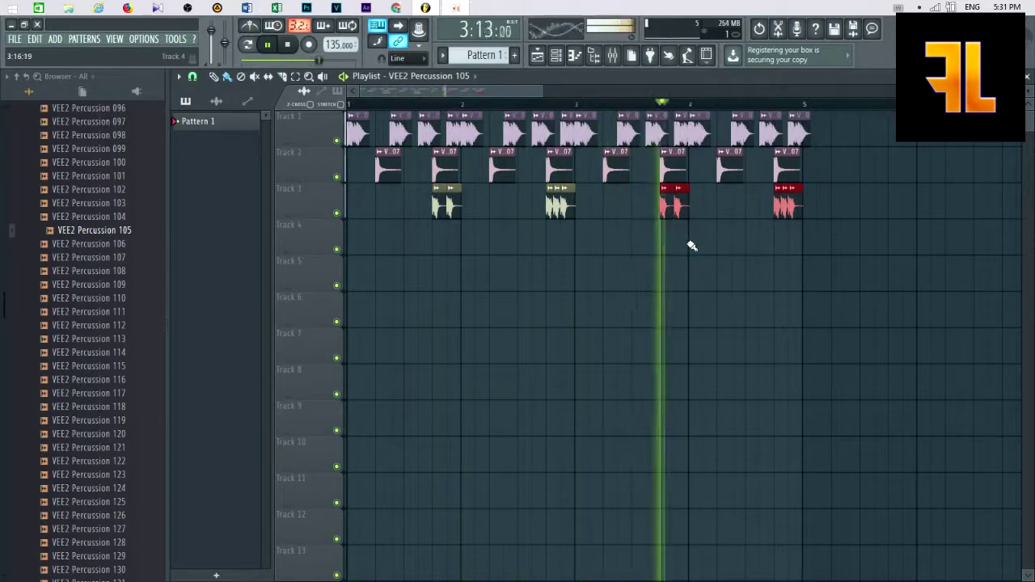
key("space")
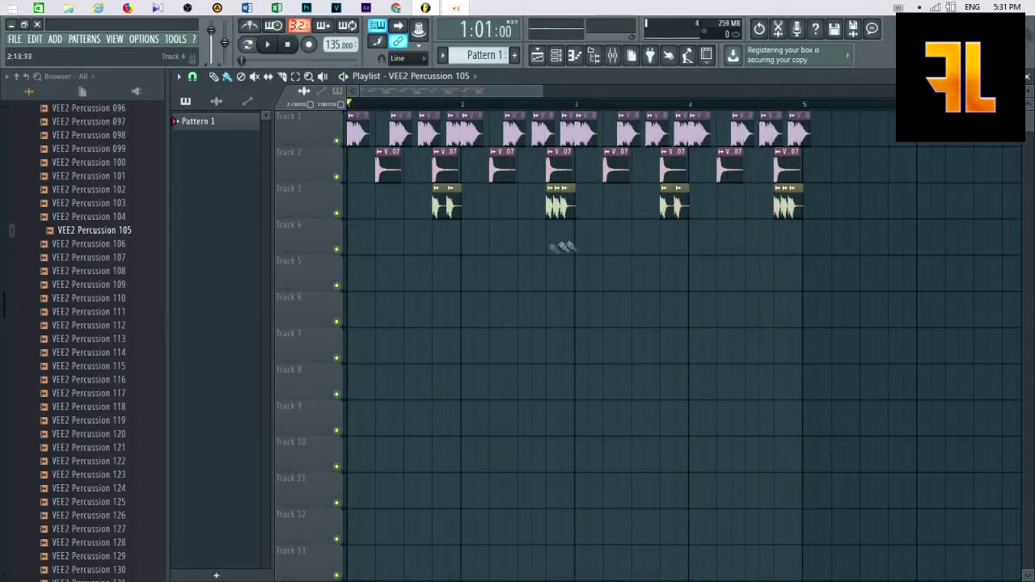
Replace the Track 3 percussion sample with VEE2 Percussion 123 and play the beat.
left_click(92, 286)
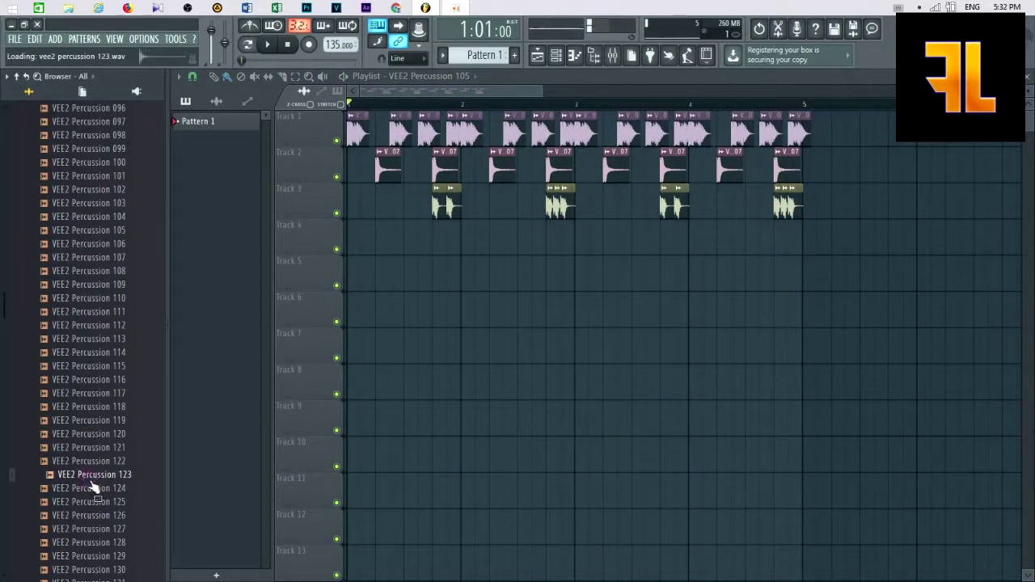
left_click_drag(440, 209, 441, 211)
key("space")
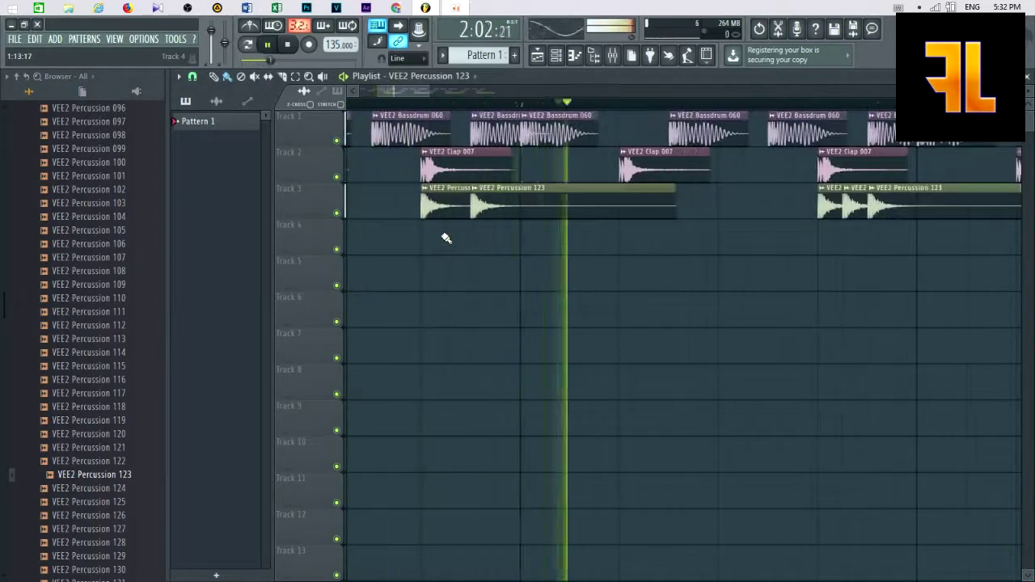
scroll(441, 242, "up", 3, "ctrl")
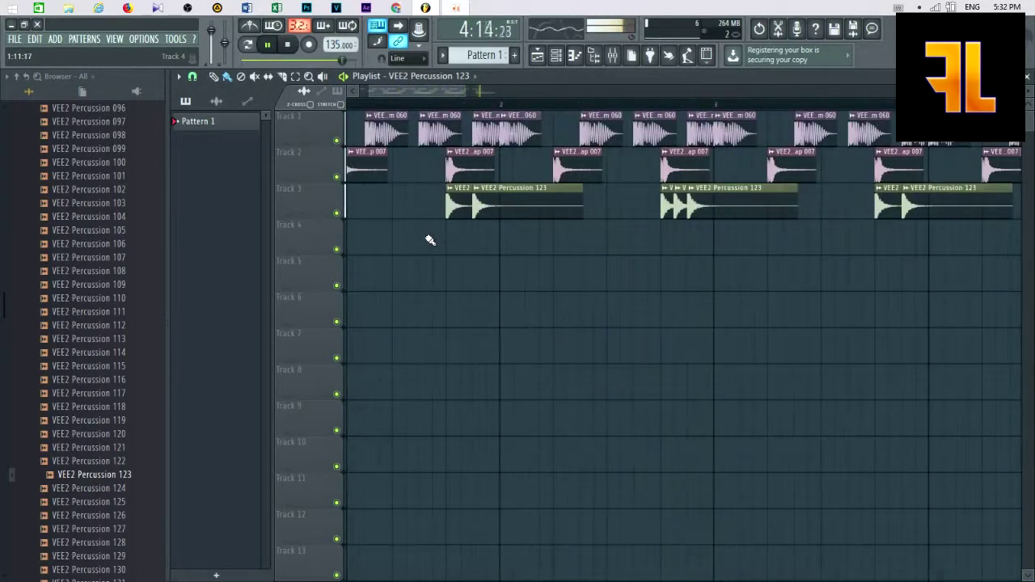
Audition more VEE2 Percussion samples, place VEE2 Percussion 192 on Track 4 at beat 2 of bar 1 and start playback.
left_click(104, 512)
scroll(91, 331, "down", 6)
left_click(84, 311)
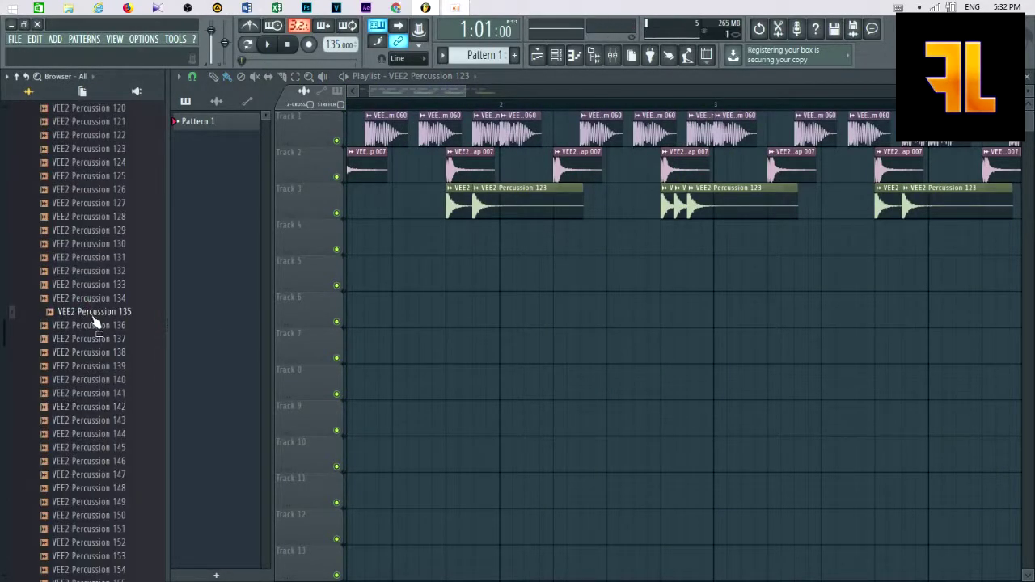
left_click(92, 351)
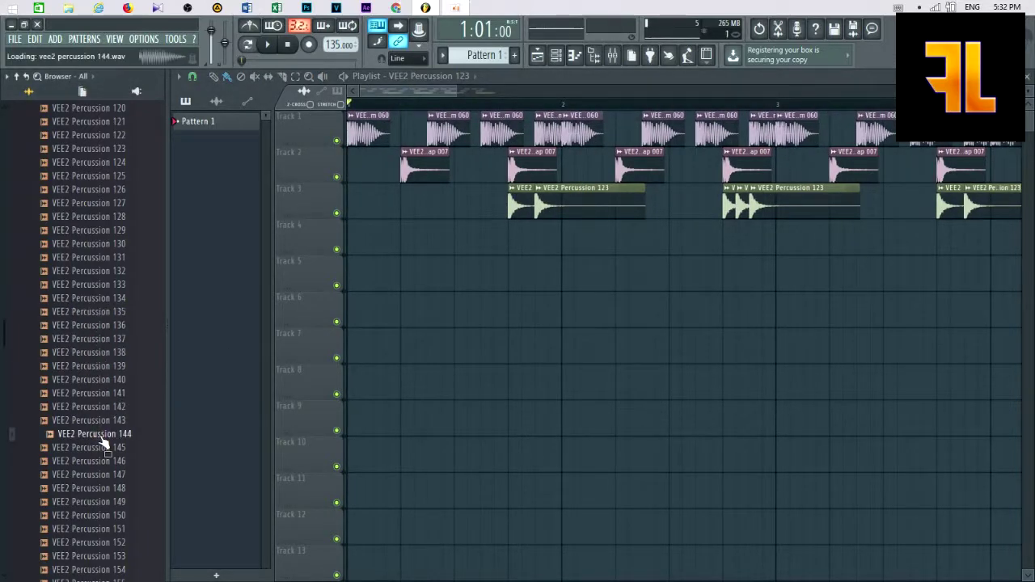
scroll(105, 453, "down", 6)
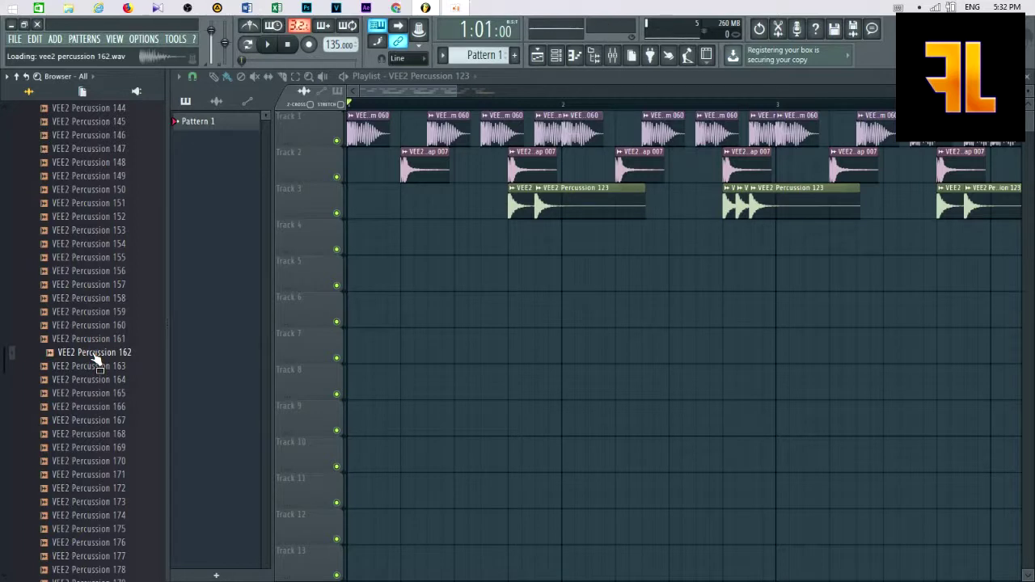
scroll(89, 476, "down", 6)
left_click(93, 273)
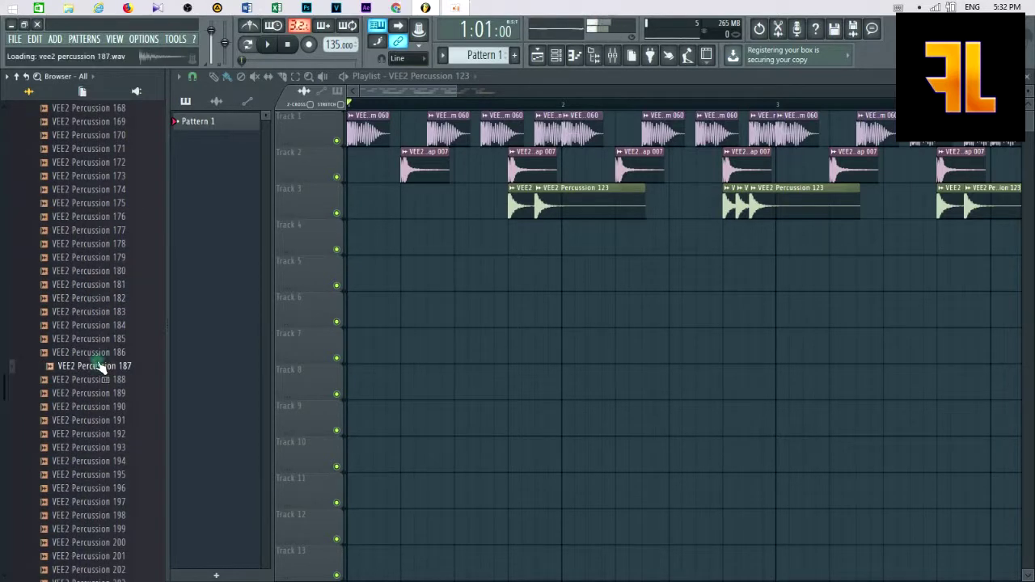
left_click_drag(406, 241, 407, 240)
key("space")
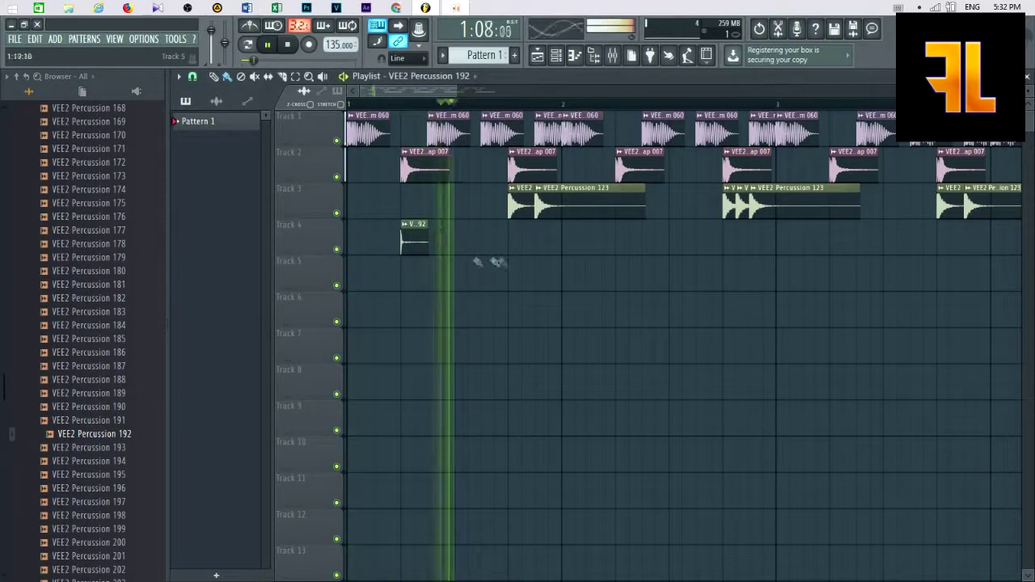
Add VEE2 Percussion 192 clips on Track 4 at beat 2 of bars 2, 3 and 4, and stop playback.
left_click(623, 239)
left_click(832, 245)
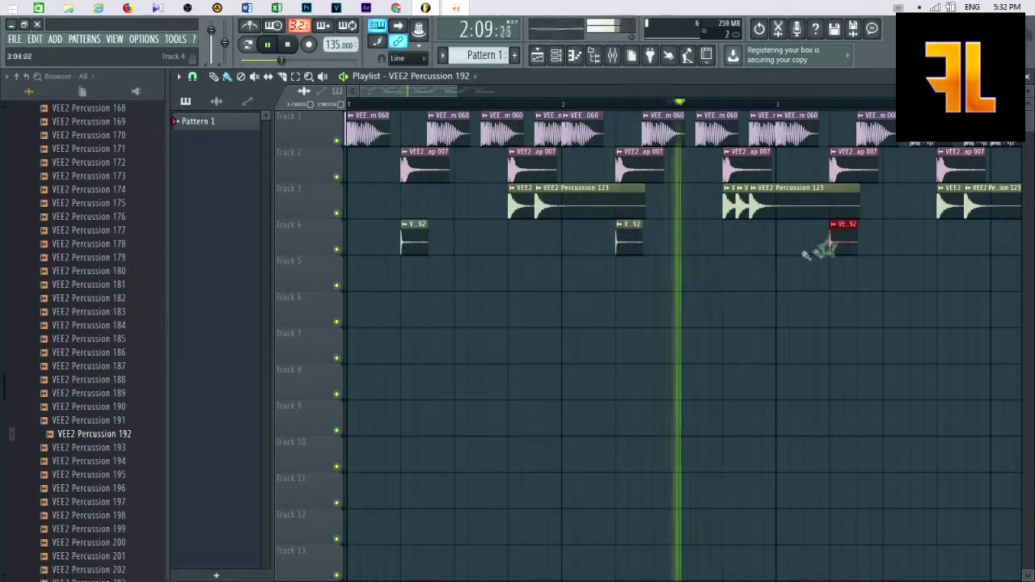
scroll(809, 249, "down", 3)
scroll(623, 254, "up", 3)
left_click(602, 246)
scroll(591, 253, "down", 3)
scroll(466, 267, "up", 2)
key("space")
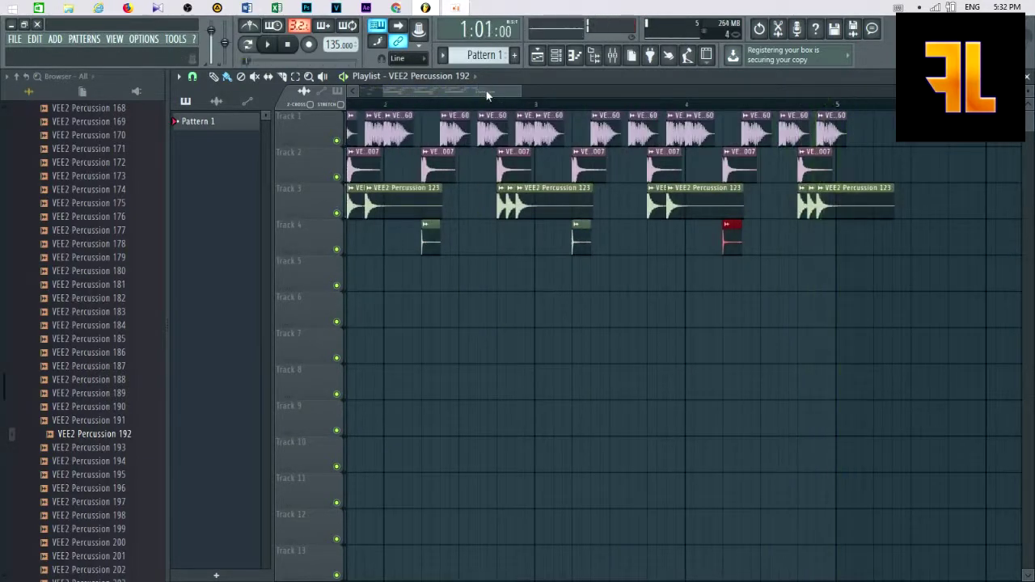
left_click_drag(487, 91, 428, 93)
Audition the remaining VEE2 Percussion samples in the browser, up to the end of the folder.
left_click(98, 492)
scroll(92, 482, "down", 12)
left_click(99, 314)
key("Down")
key("Down")
key("Down")
key("Down")
key("Down")
key("Down")
key("Down")
key("Down")
key("Down")
key("Down")
scroll(62, 293, "down", 6)
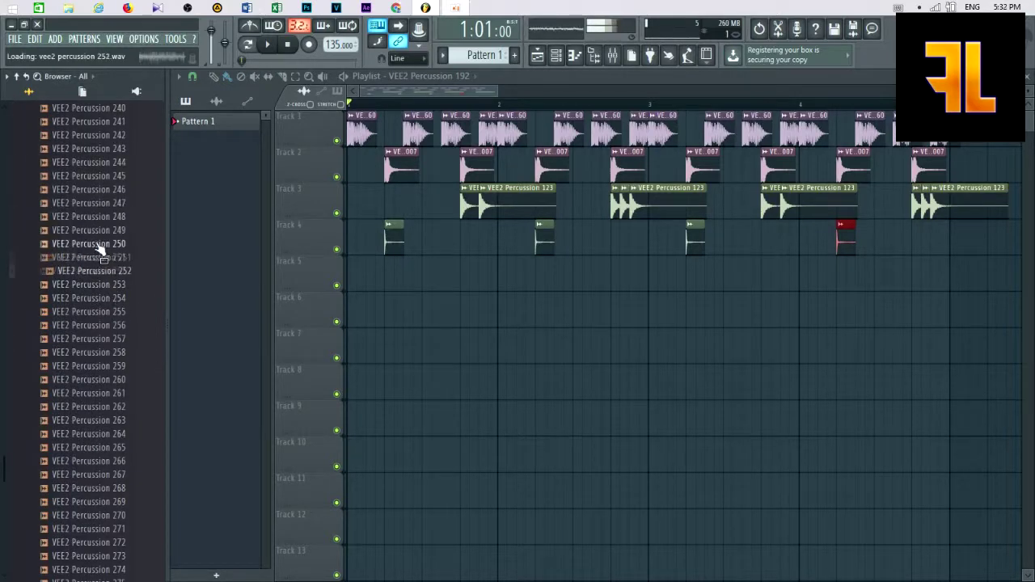
key("Down")
key("Down")
key("Down")
scroll(101, 161, "down", 5)
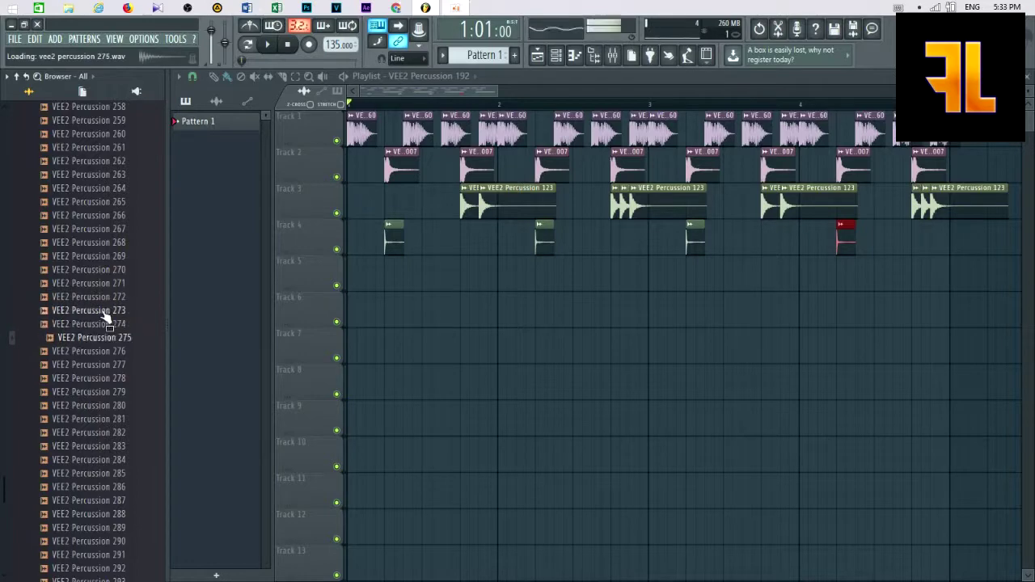
key("Down")
key("Down")
key("Down")
key("Down")
key("Down")
key("Down")
scroll(101, 295, "down", 5)
key("Down")
key("Down")
key("Down")
key("Down")
key("Down")
key("Down")
key("Down")
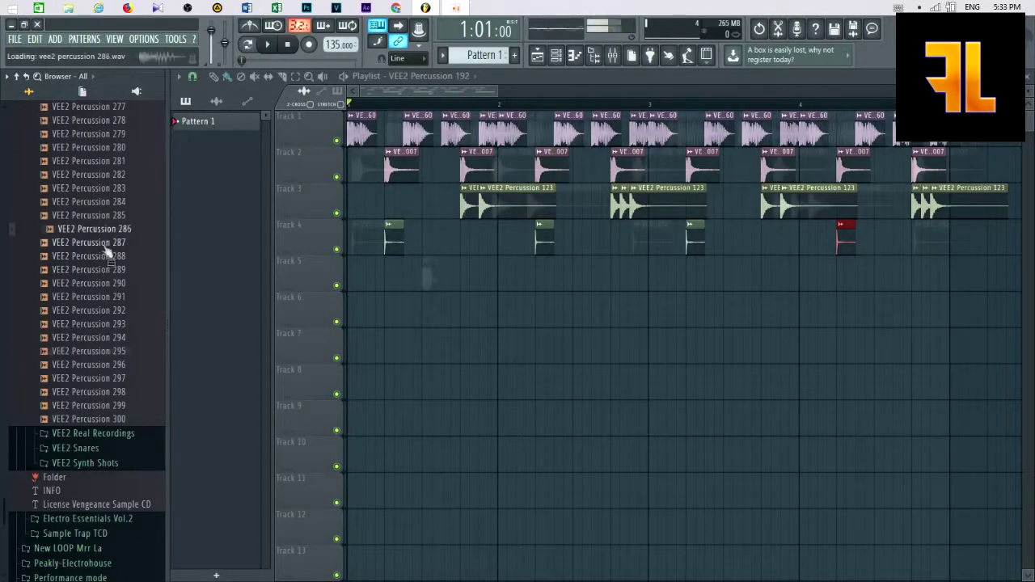
Place VEE2 Percussion 295 on Track 5 and, testing several positions in playback, move it to beat 4 of bar 1.
key("space")
scroll(369, 296, "up", 2)
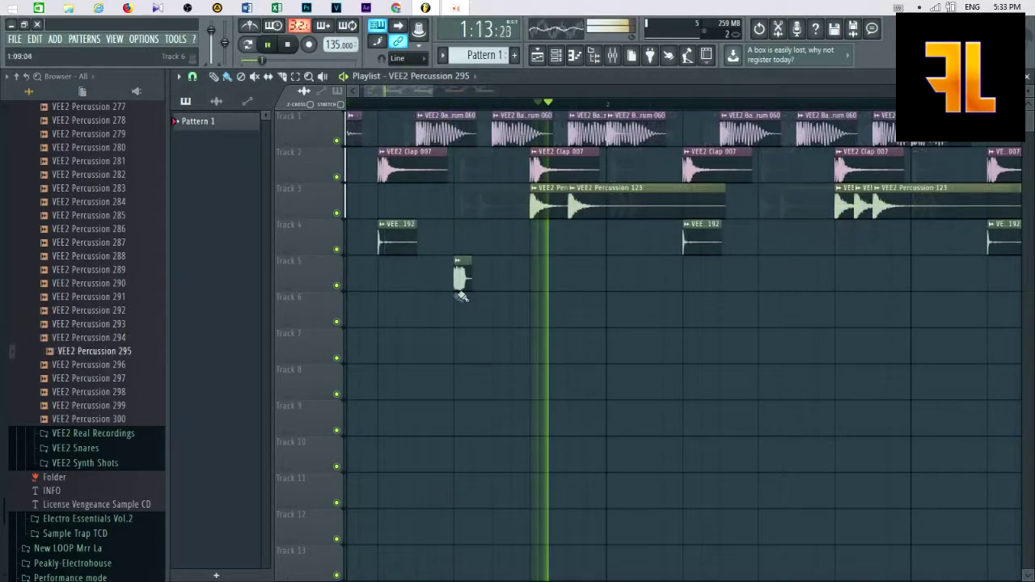
key("space")
key("space")
key("space")
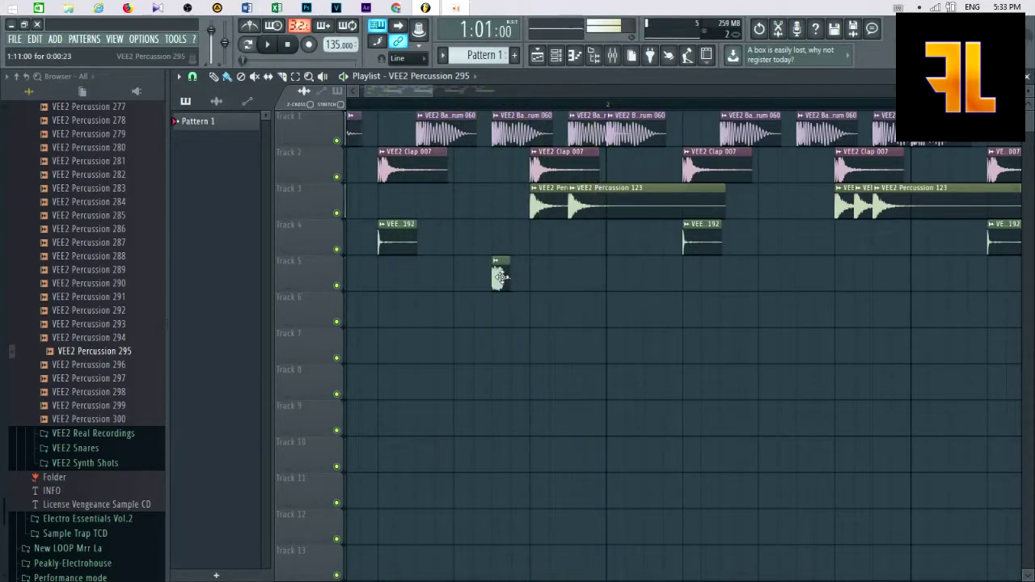
key("space")
scroll(555, 282, "down", 2, "ctrl")
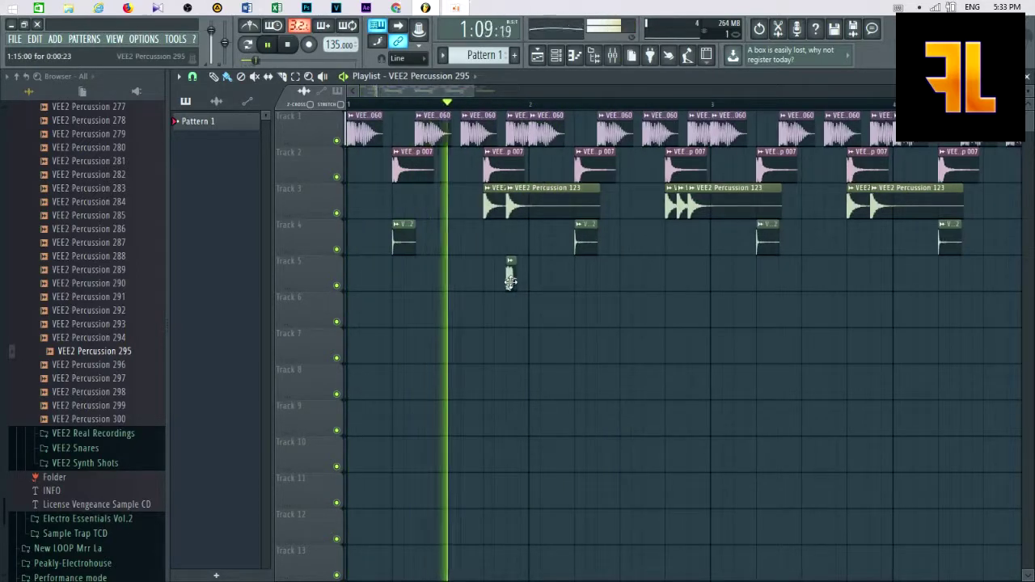
key("space")
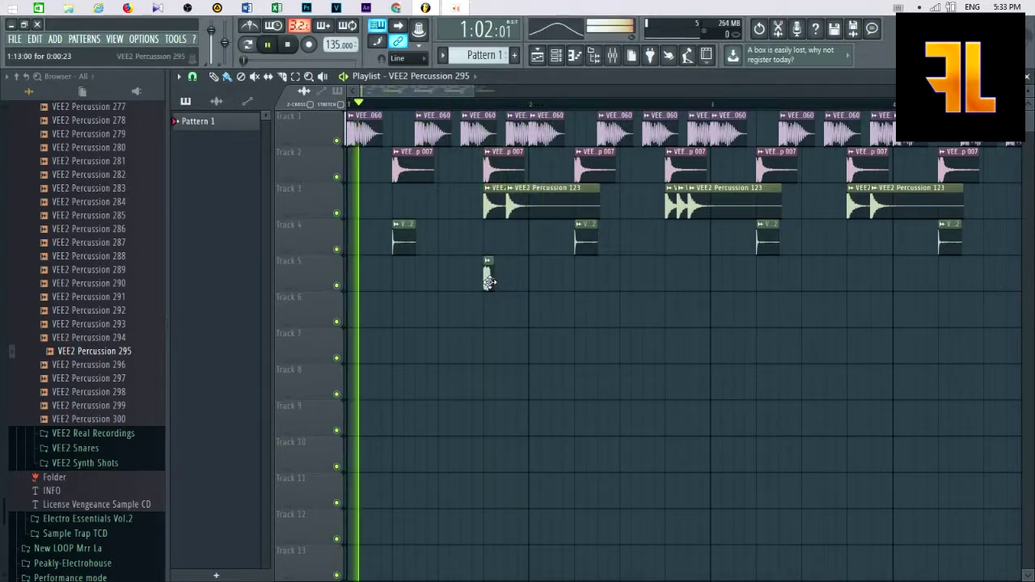
Add VEE2 Percussion 295 clips on Track 5 at beat 4 of bars 2, 3 and 4, and stop playback.
double_click(486, 275)
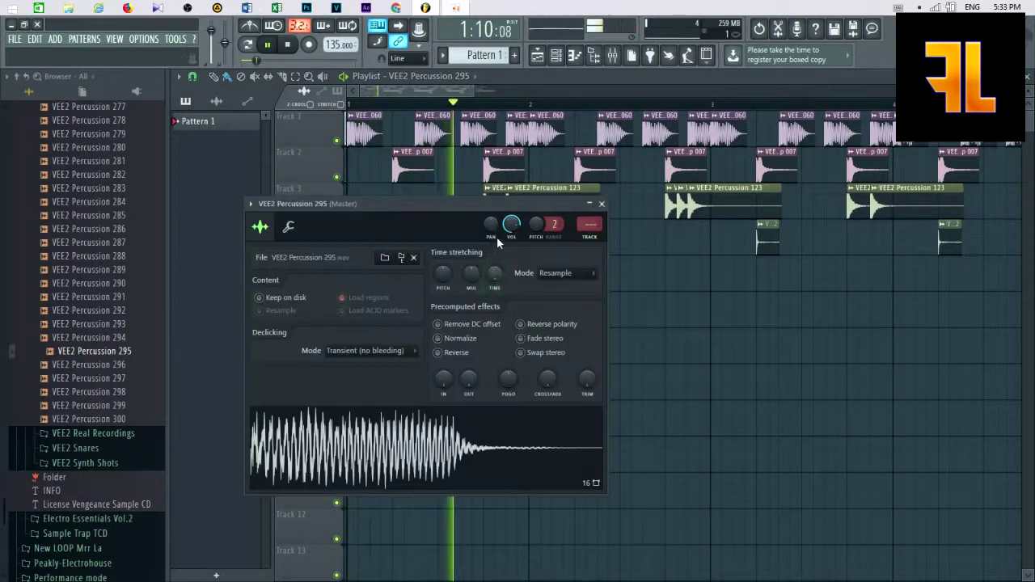
left_click(601, 205)
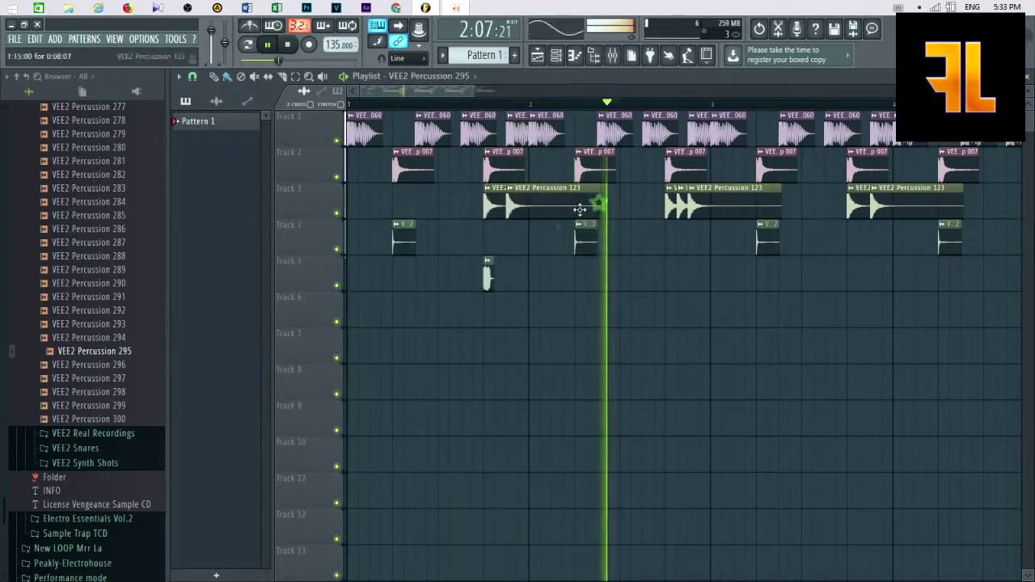
left_click(670, 281)
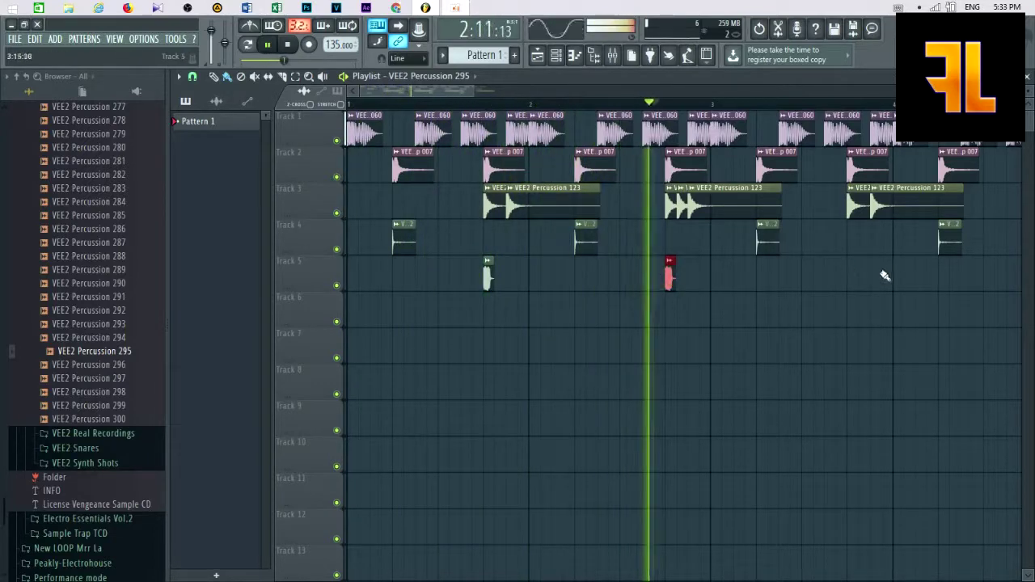
left_click(850, 279)
scroll(862, 289, "down", 3)
scroll(611, 292, "up", 2)
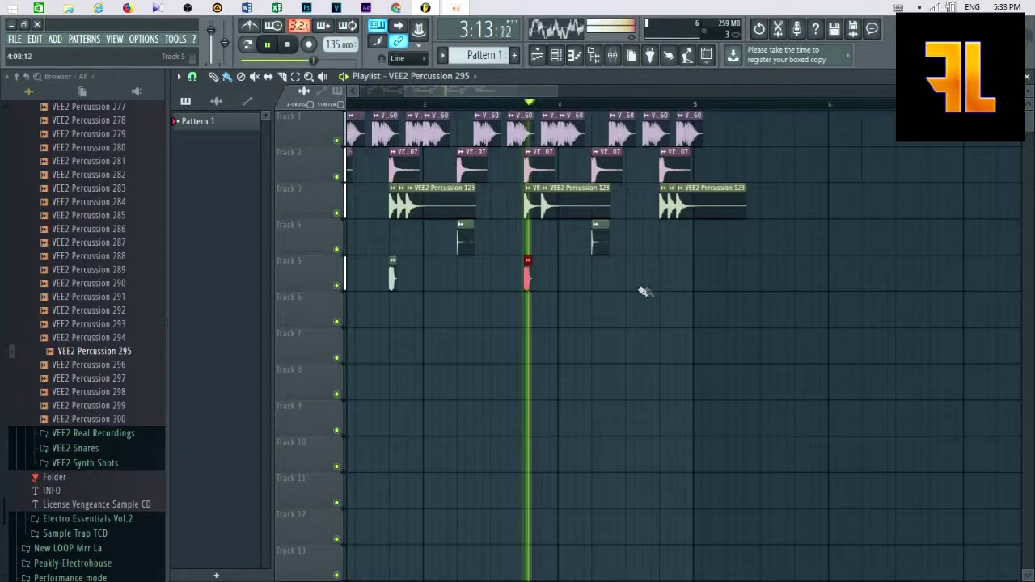
scroll(685, 282, "up", 2)
left_click(671, 281)
scroll(576, 319, "down", 4)
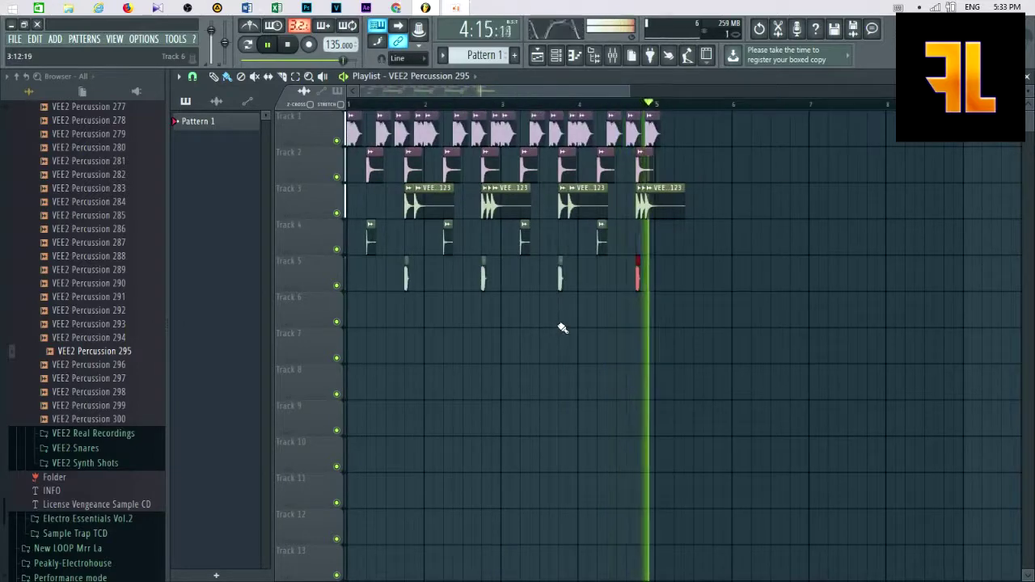
key("space")
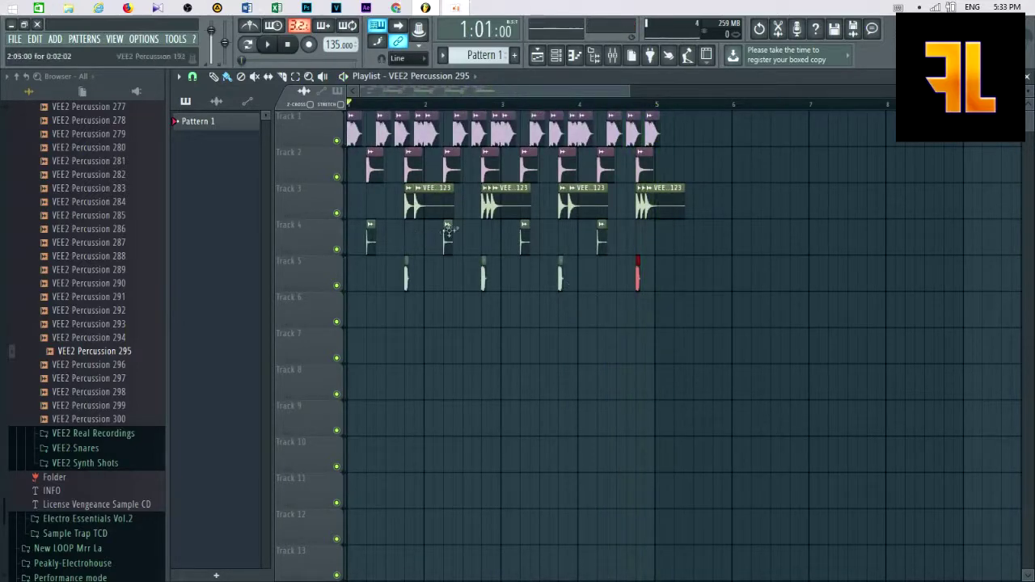
During playback, remove the middle of the three VEE2 Percussion 123 hits on Track 3 in bars 2 and 4.
scroll(485, 223, "up", 5)
key("space")
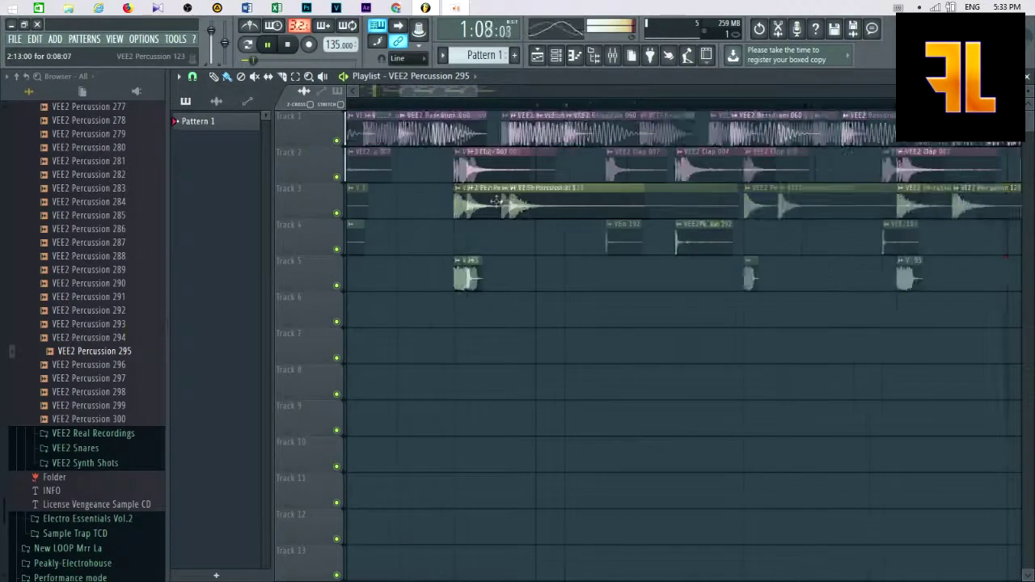
scroll(817, 233, "down", 3)
scroll(682, 213, "up", 3)
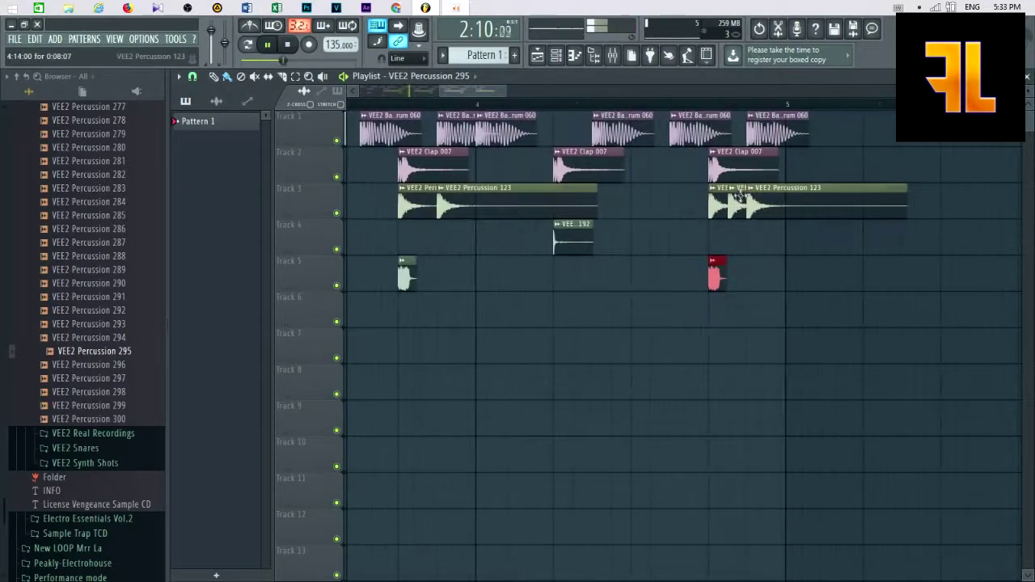
scroll(707, 248, "down", 3)
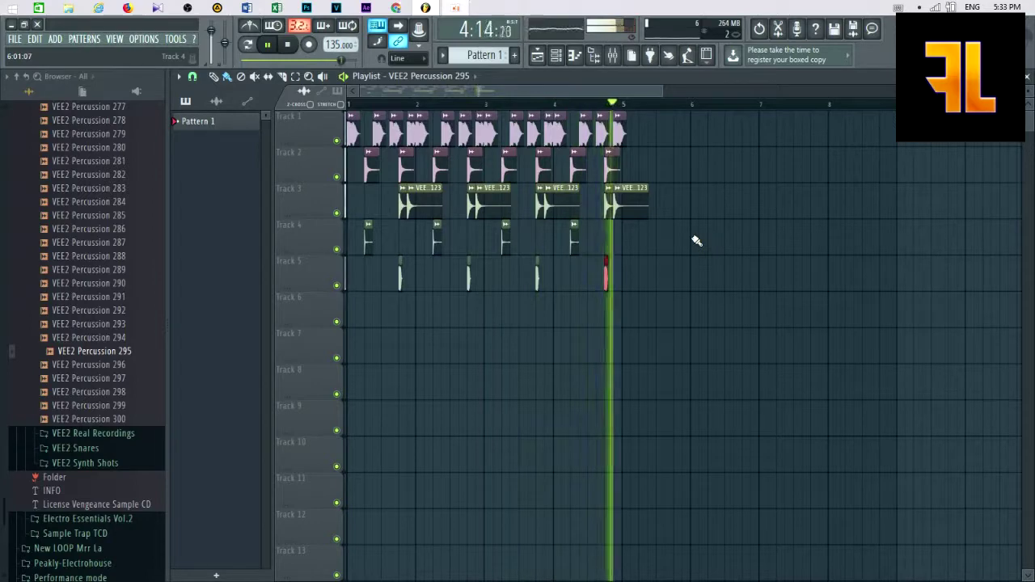
key("space")
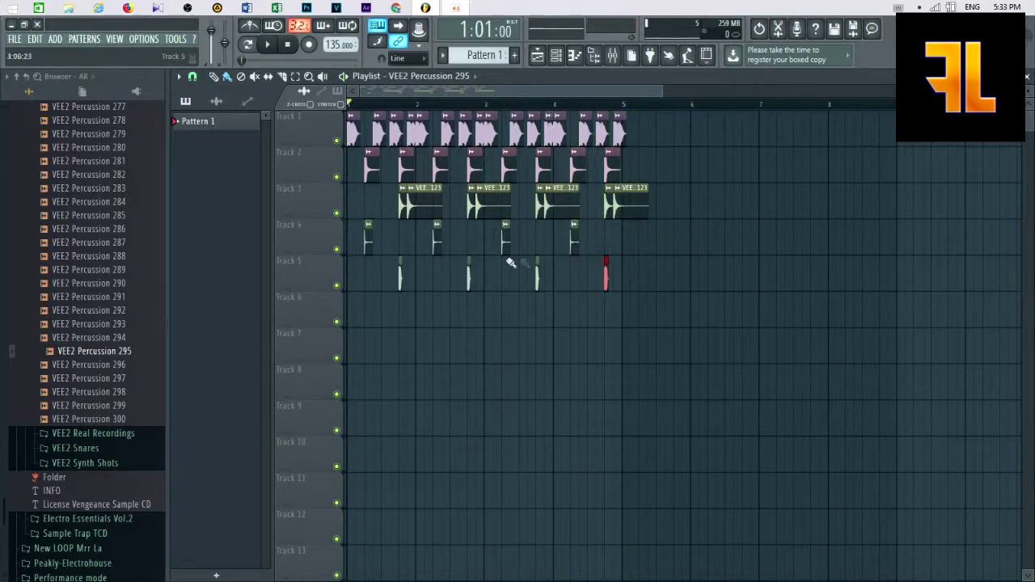
Route the VEE2 Percussion 295 channel to mixer Insert 3 and close its channel settings.
scroll(387, 244, "up", 2)
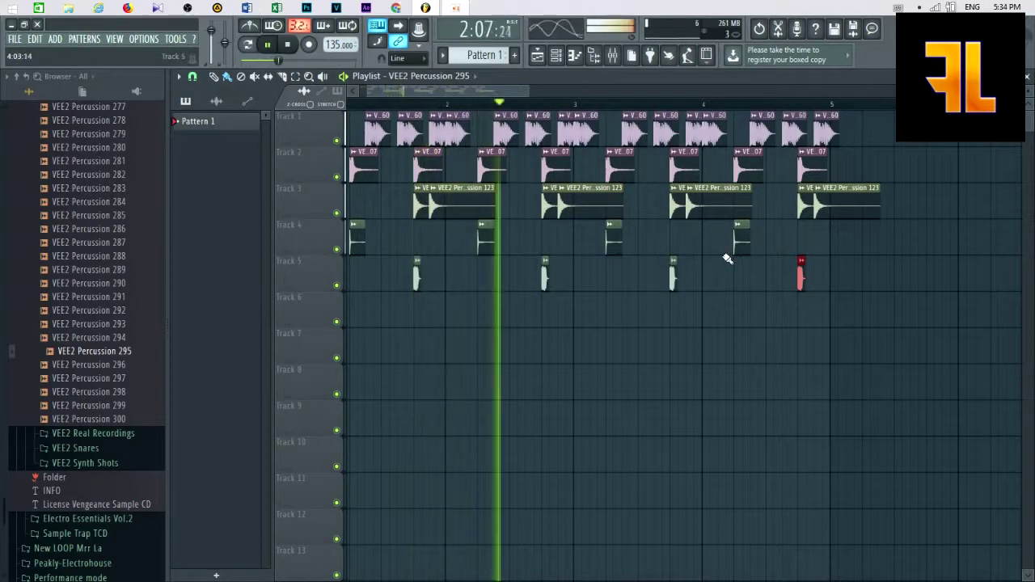
left_click(420, 278)
double_click(418, 278)
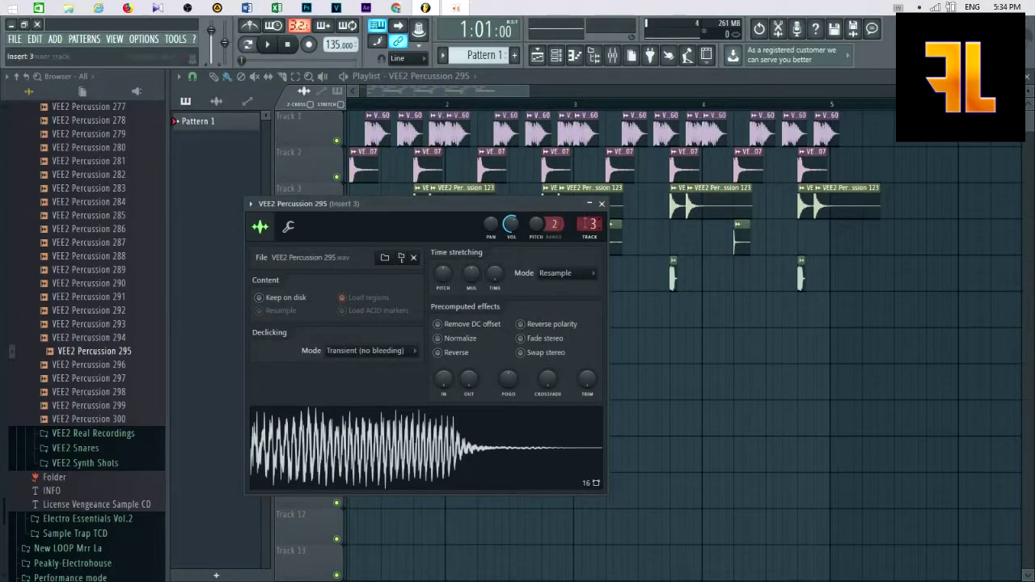
left_click(602, 203)
Add Fruity Reeverb 2 to the VEE2 Percussion 295 mixer track and return to the Playlist.
key("F9")
key("F8")
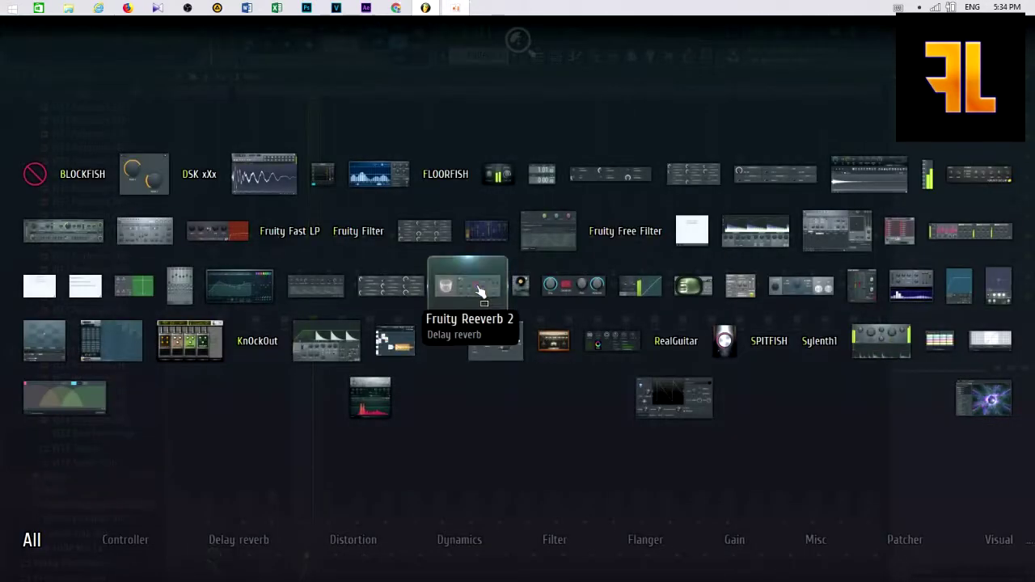
left_click_drag(474, 289, 490, 182)
left_click(483, 136)
key("space")
key("F5")
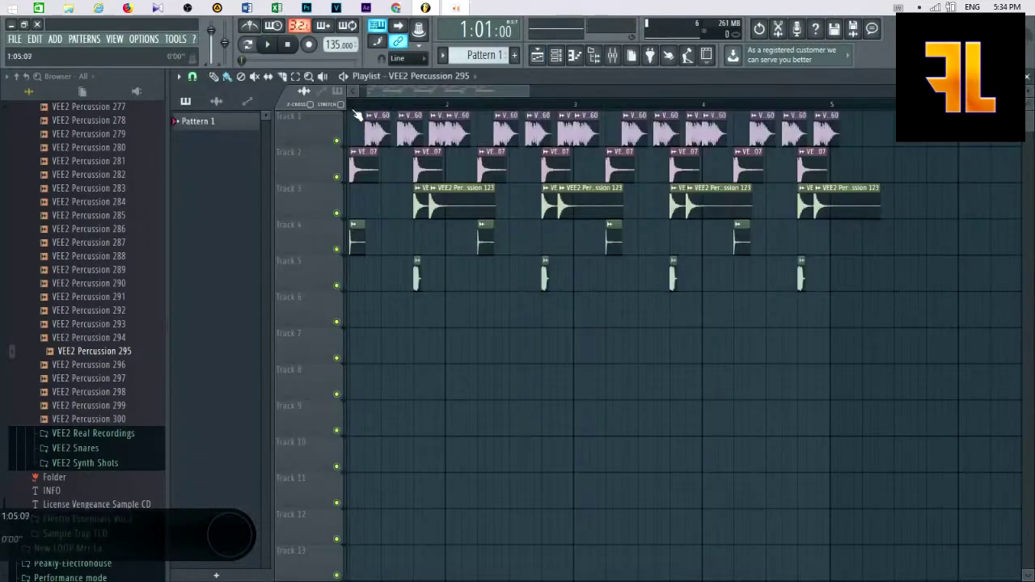
Play the four-bar beat several times near its start to check the sound of all five tracks.
key("space")
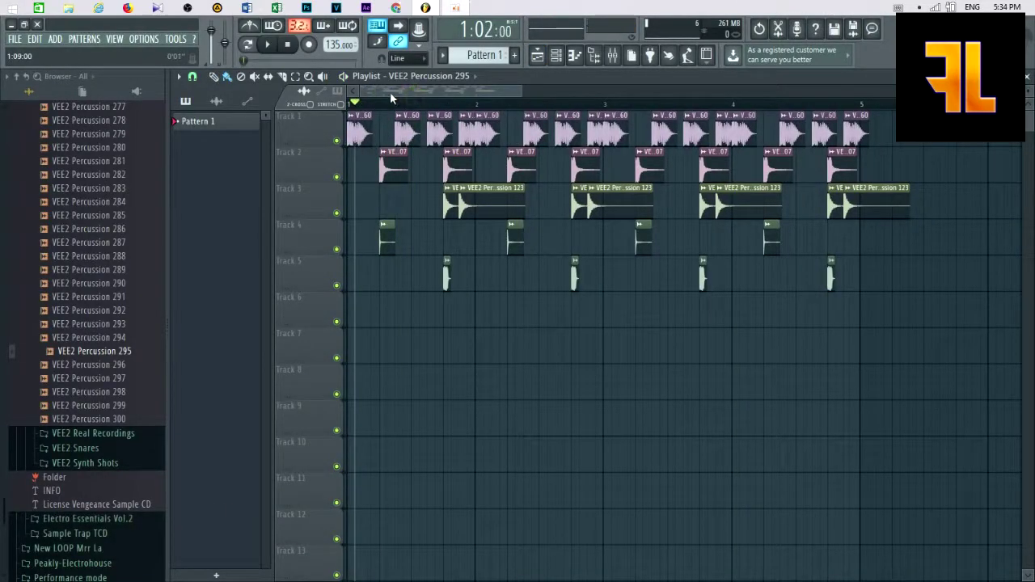
key("space")
key("space")
key("space")
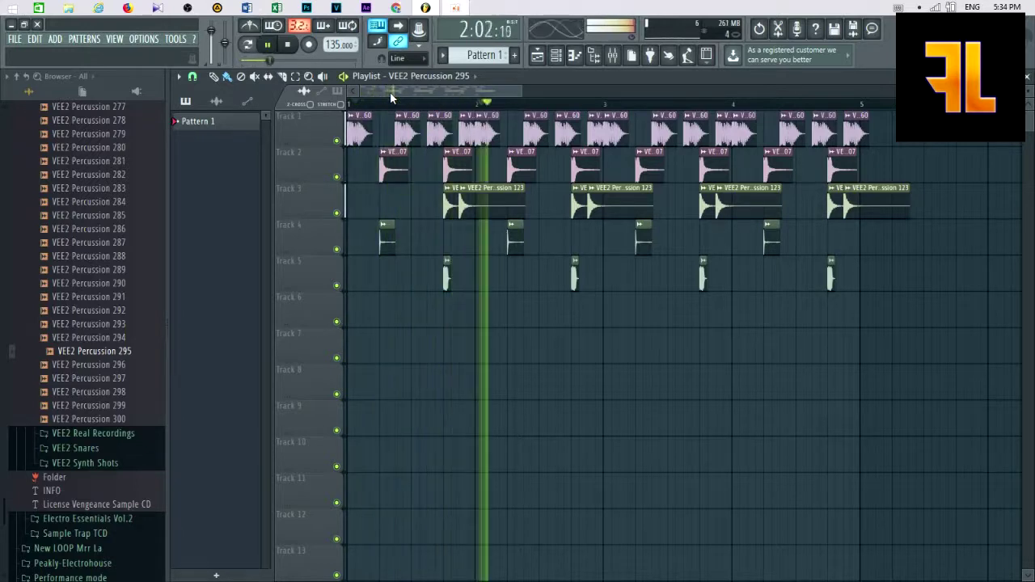
key("space")
key("space")
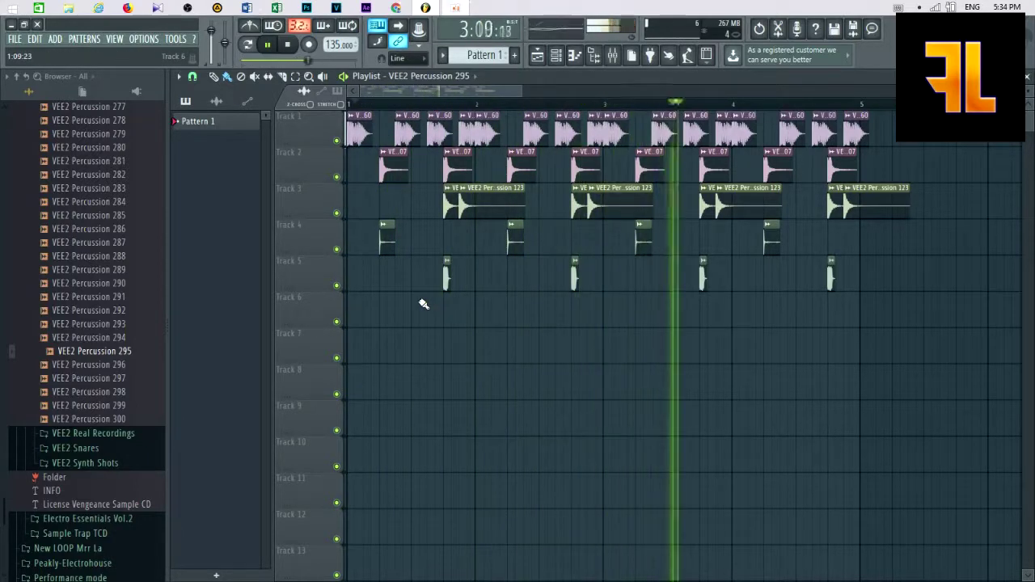
key("space")
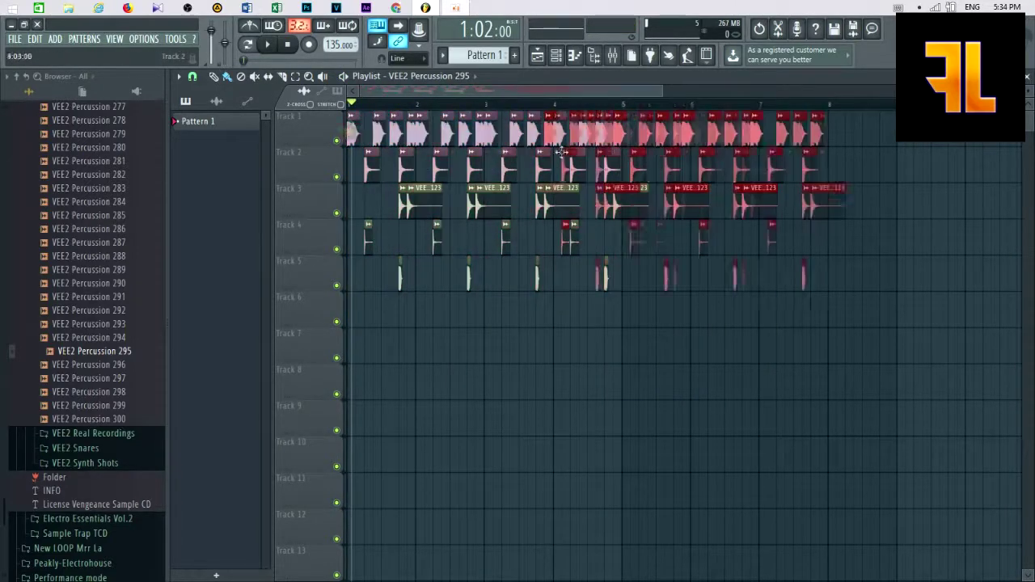
Duplicate all clips of bars 1 to 4 into bars 5 to 8 of the Playlist.
left_click_drag(561, 152, 642, 169)
scroll(737, 157, "right", 3)
scroll(737, 157, "up", 3)
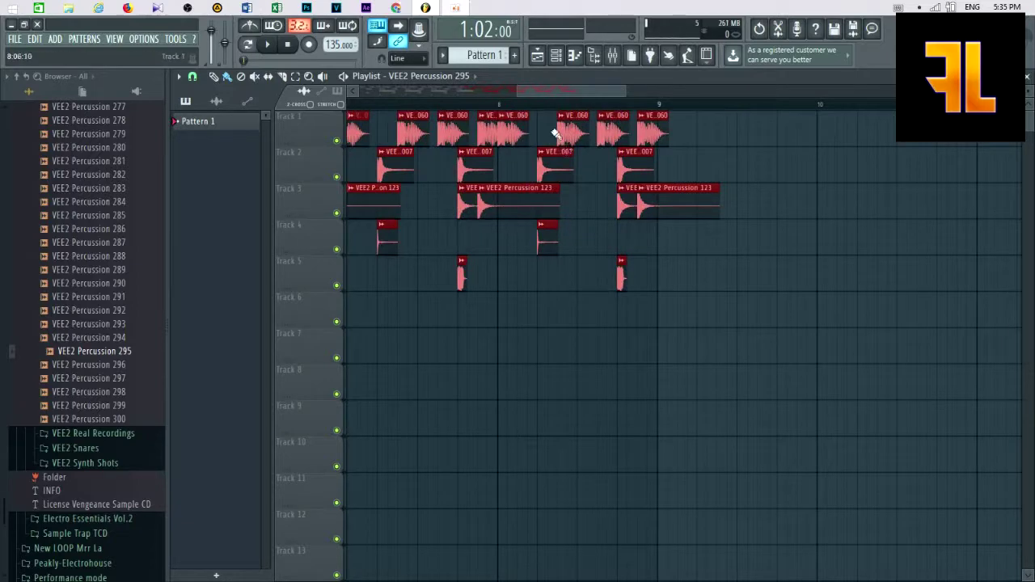
Clear bar 8 and fill it with a VEE2 Clap 007 roll on Track 2, adjusting its hits between playback tests.
right_click(698, 199)
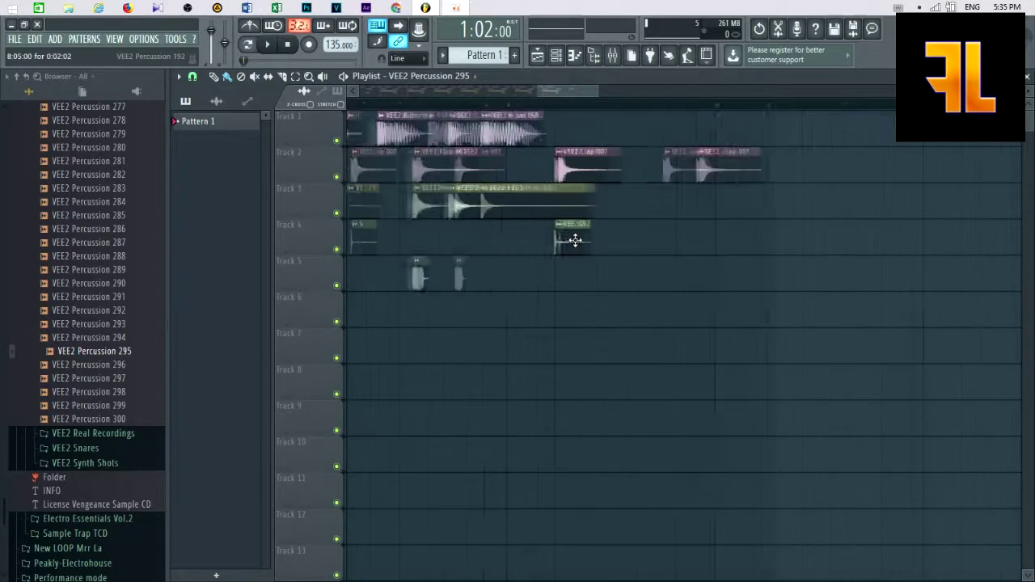
key("space")
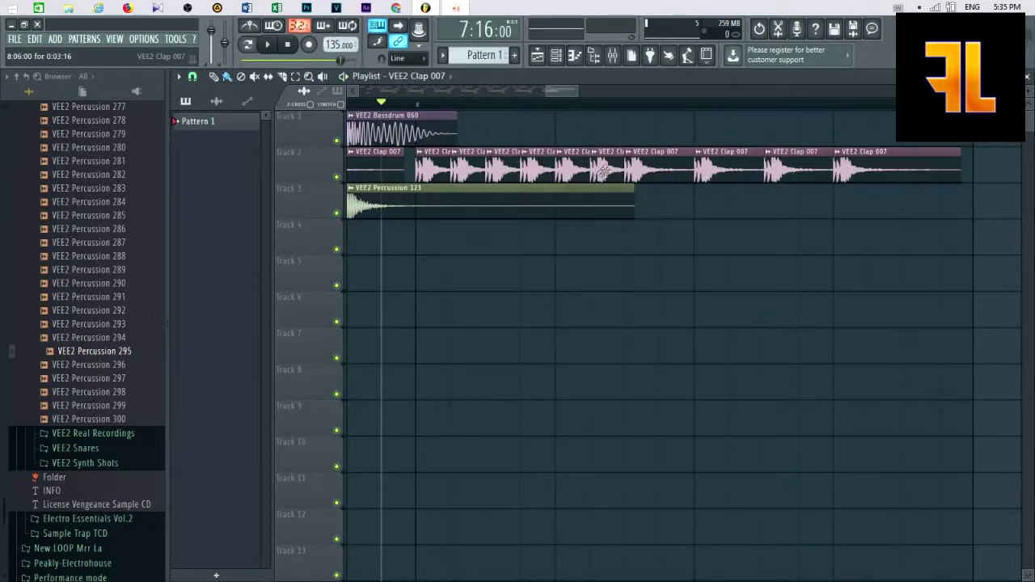
key("space")
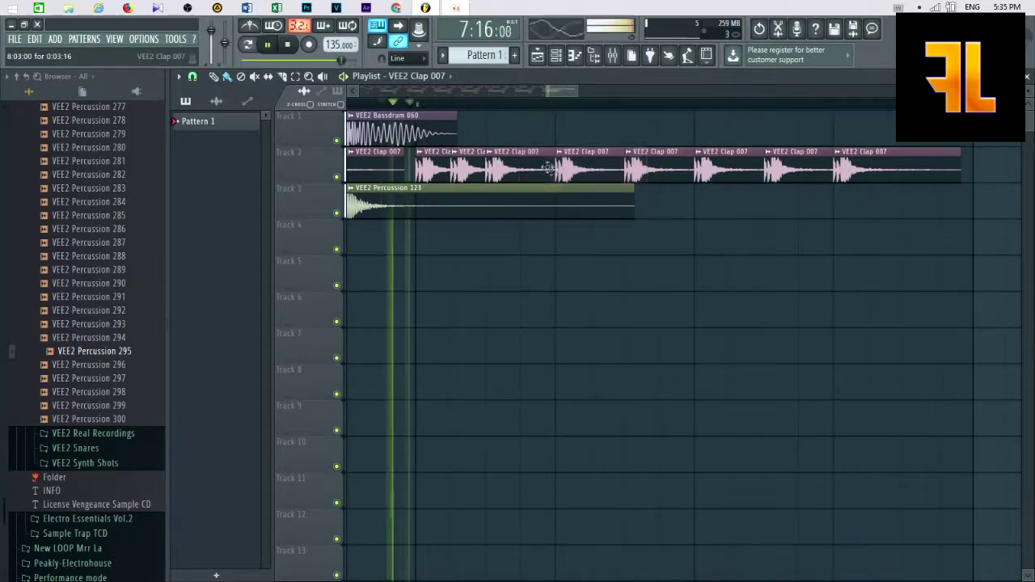
key("space")
key("space")
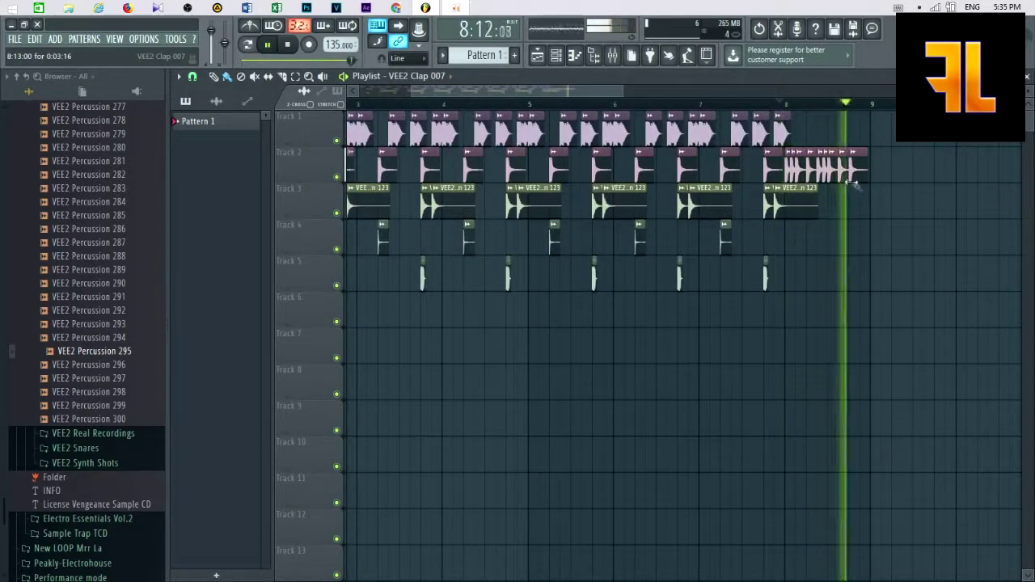
Place a Pattern 1 clip on Track 6 at bar 1 of the Playlist.
scroll(809, 192, "down", 4)
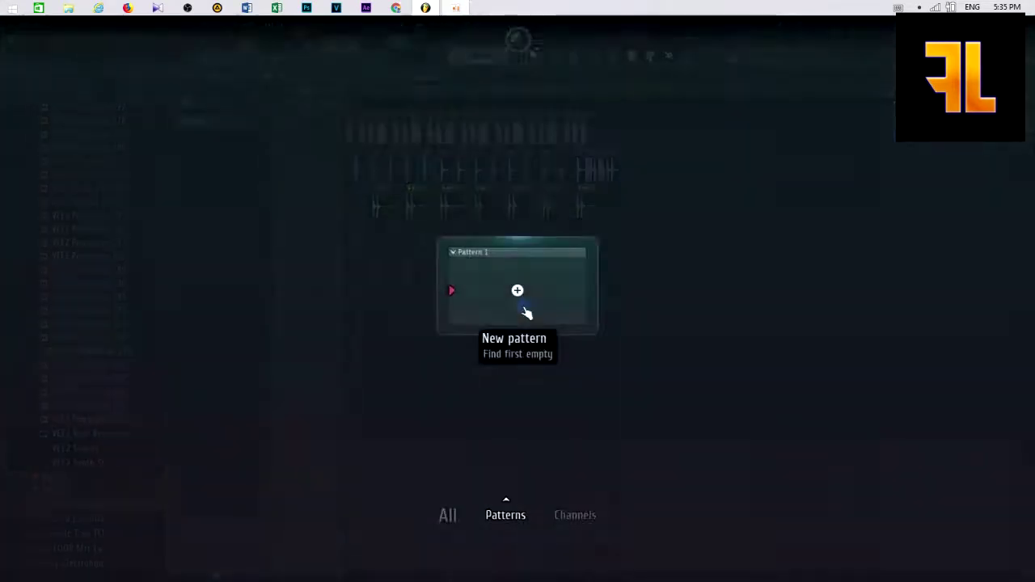
left_click(388, 311)
scroll(403, 195, "up", 2)
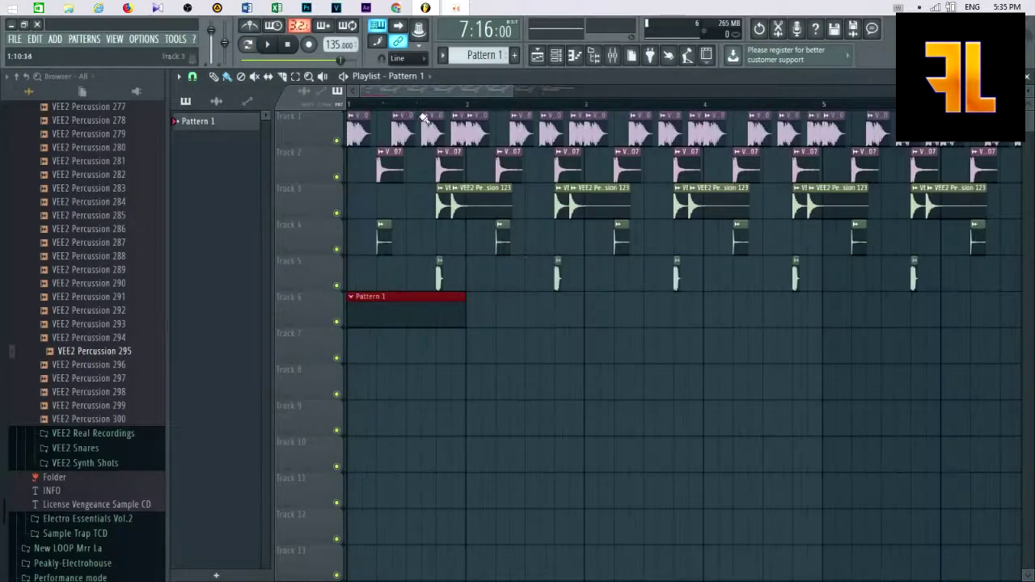
key("F2")
left_click(530, 71)
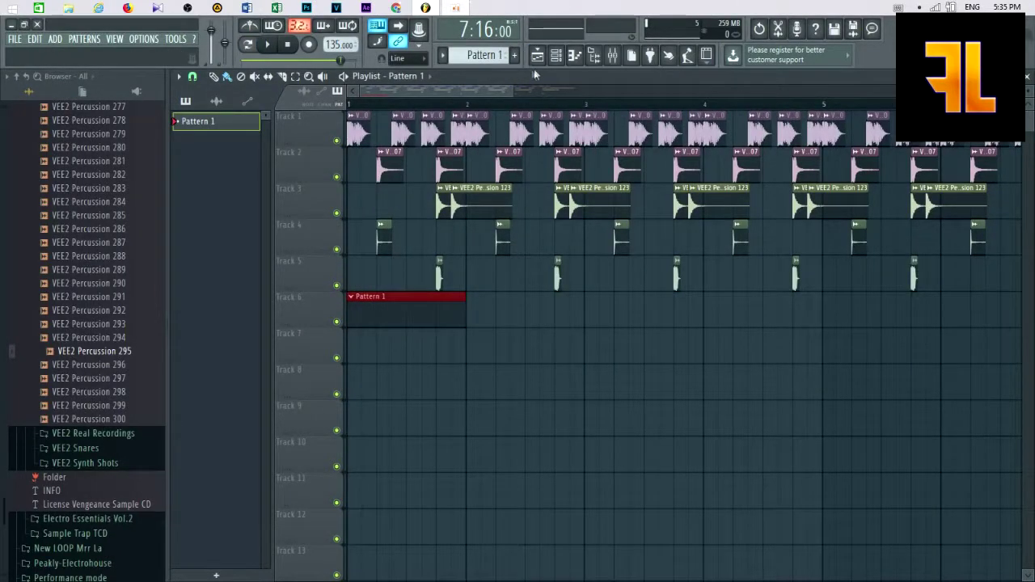
Add a Sytrus synthesizer as a new channel in the Channel rack.
left_click(556, 54)
left_click(408, 288)
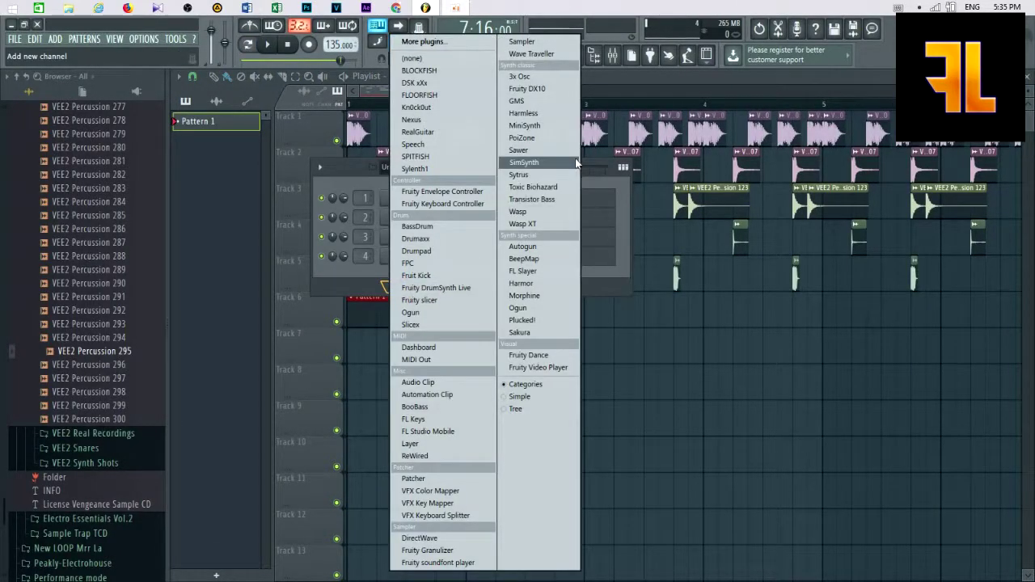
left_click(544, 170)
Try the Sytrus presets Pretzel, Kloug and Synth trumpet.
left_click(268, 221)
mouse_move(292, 258)
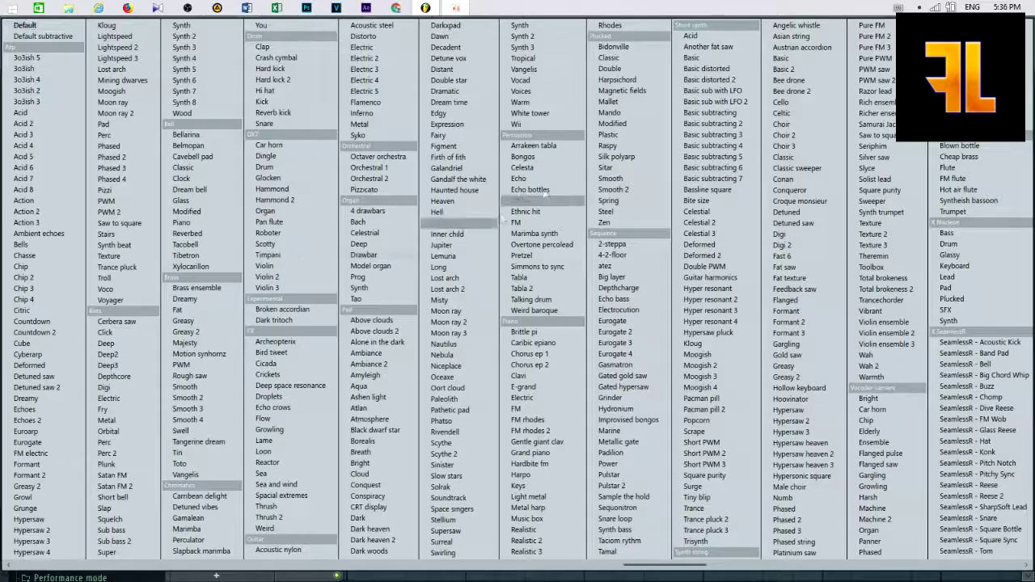
left_click(553, 286)
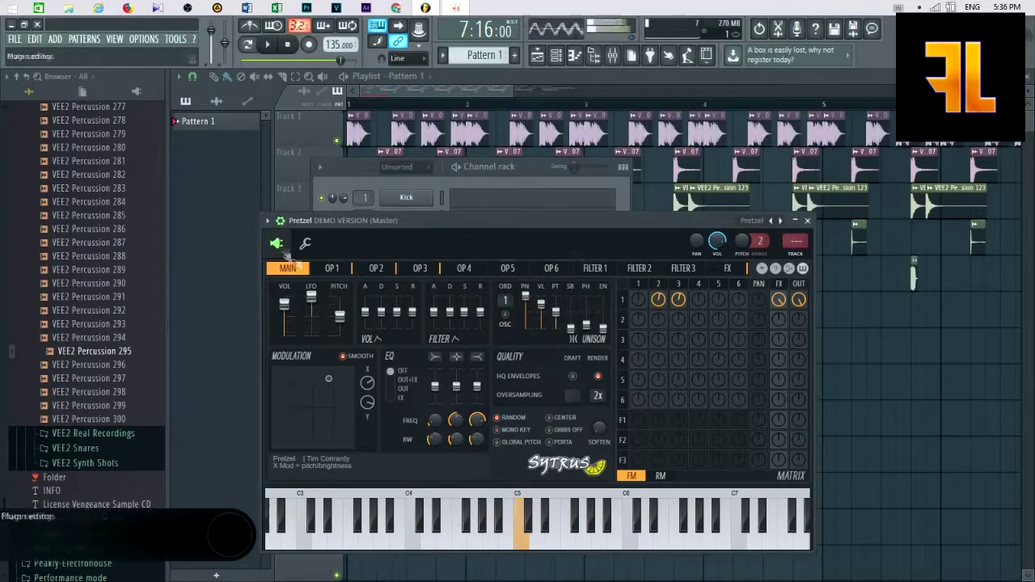
left_click(268, 221)
mouse_move(291, 235)
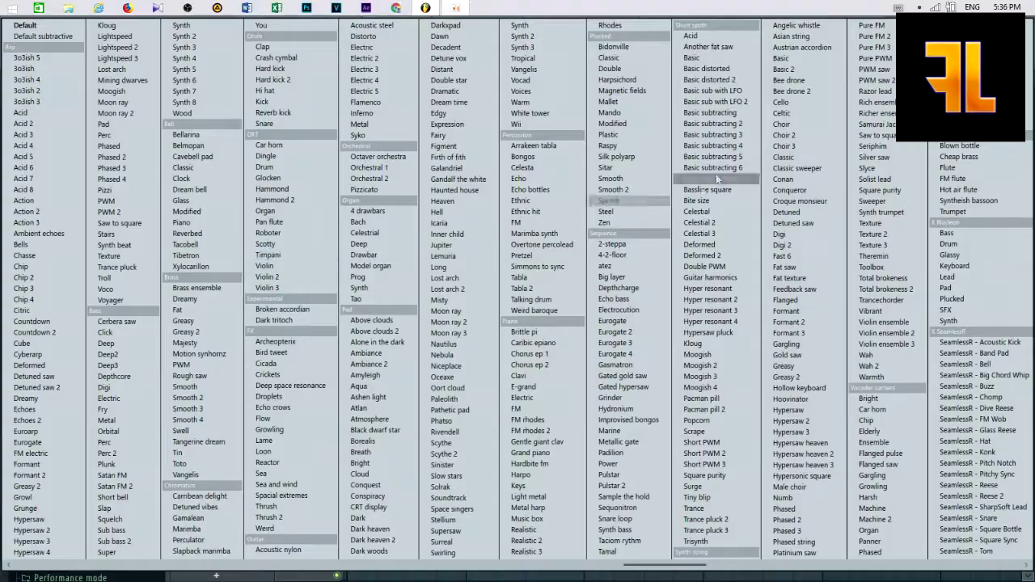
left_click(702, 346)
left_click(268, 221)
mouse_move(292, 235)
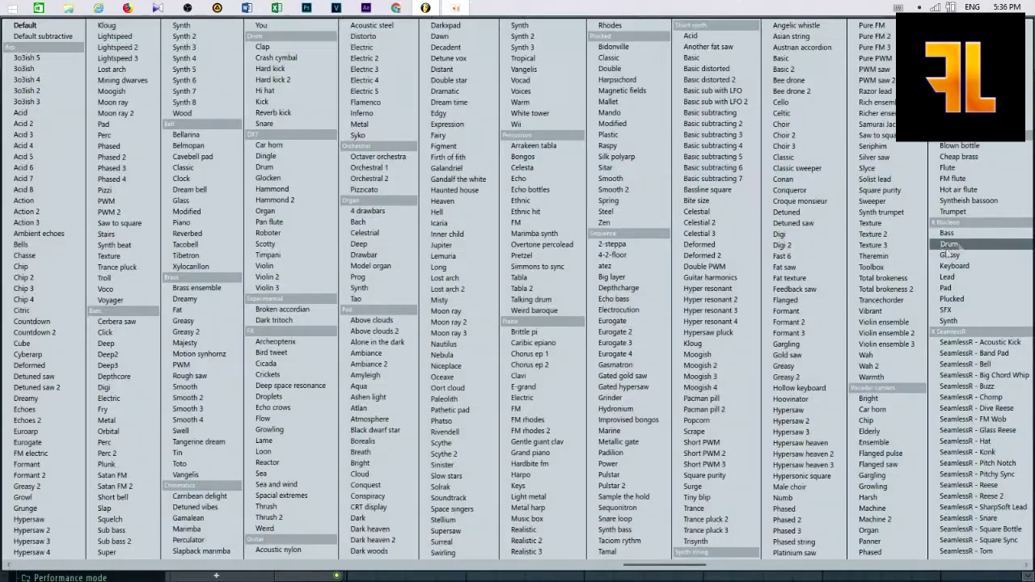
left_click(890, 212)
Load the Clavi piano preset in Sytrus and route the channel to a free mixer track.
left_click(268, 220)
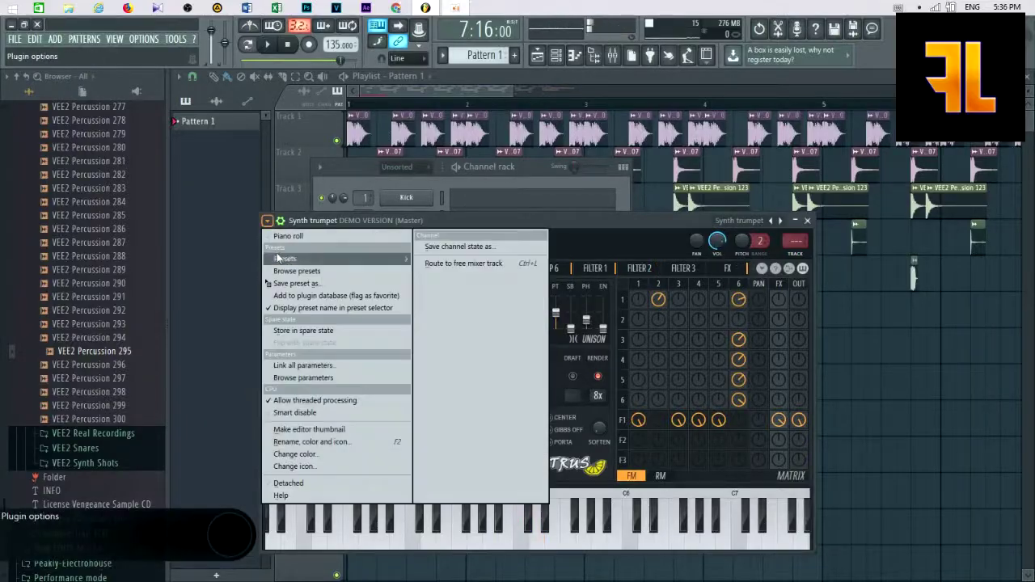
mouse_move(291, 235)
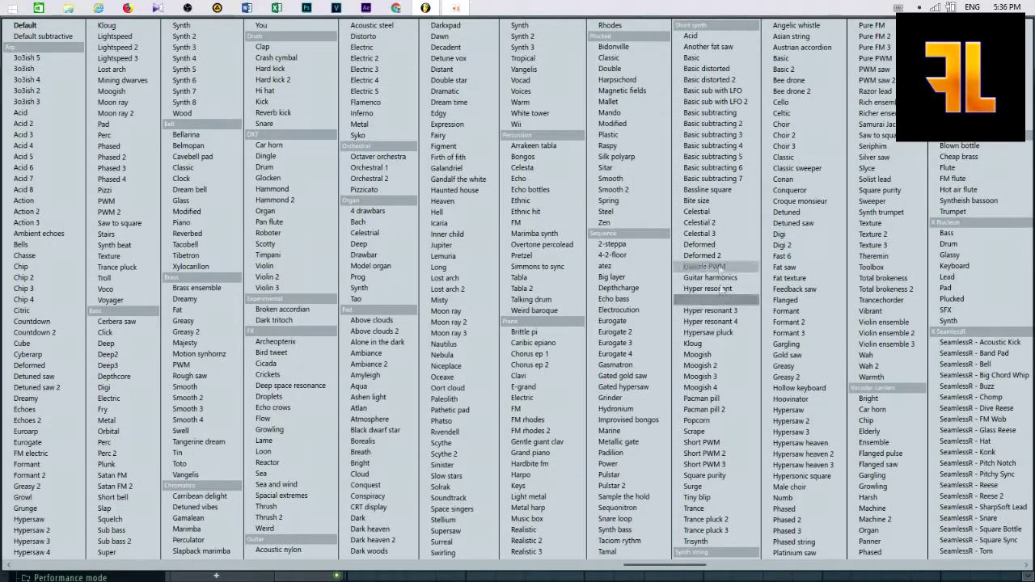
left_click(537, 376)
left_click(268, 221)
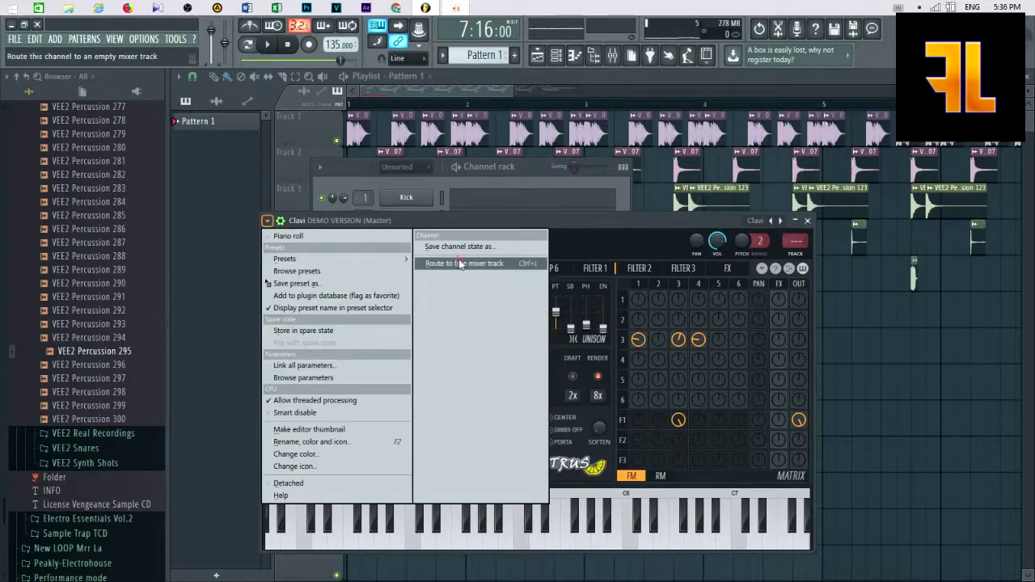
left_click(461, 264)
Add Fruity Reeverb 2 to the first effect slot of the Clavi mixer track.
left_click(899, 115)
mouse_move(918, 129)
left_click(467, 325)
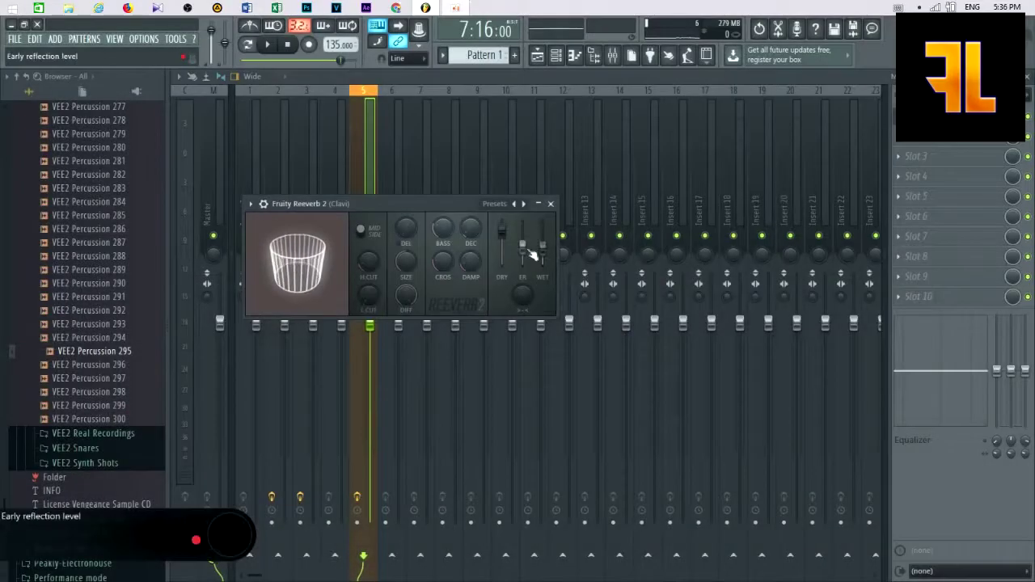
Raise the Clavi mixer track's volume slightly and close the reverb and the mixer.
left_click(551, 204)
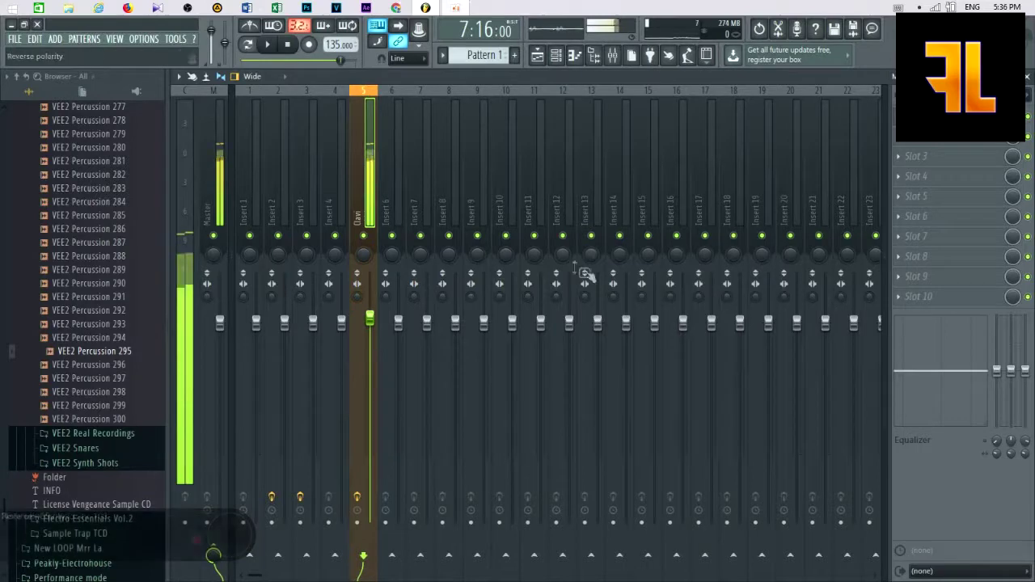
left_click_drag(372, 317, 371, 314)
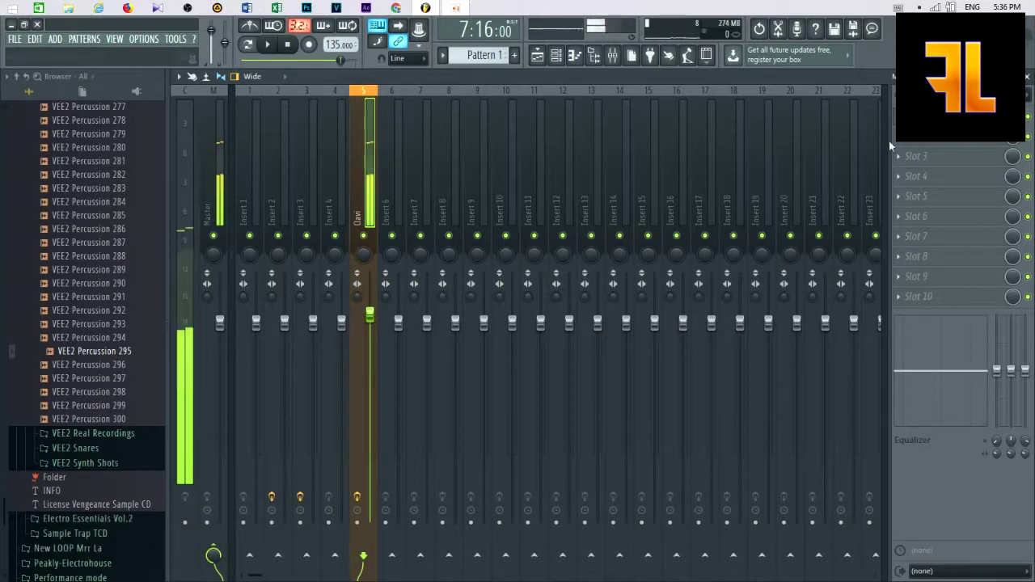
left_click(1028, 76)
Open the piano roll of the Clavi channel and close the synthesizer's window.
left_click(807, 220)
right_click(429, 272)
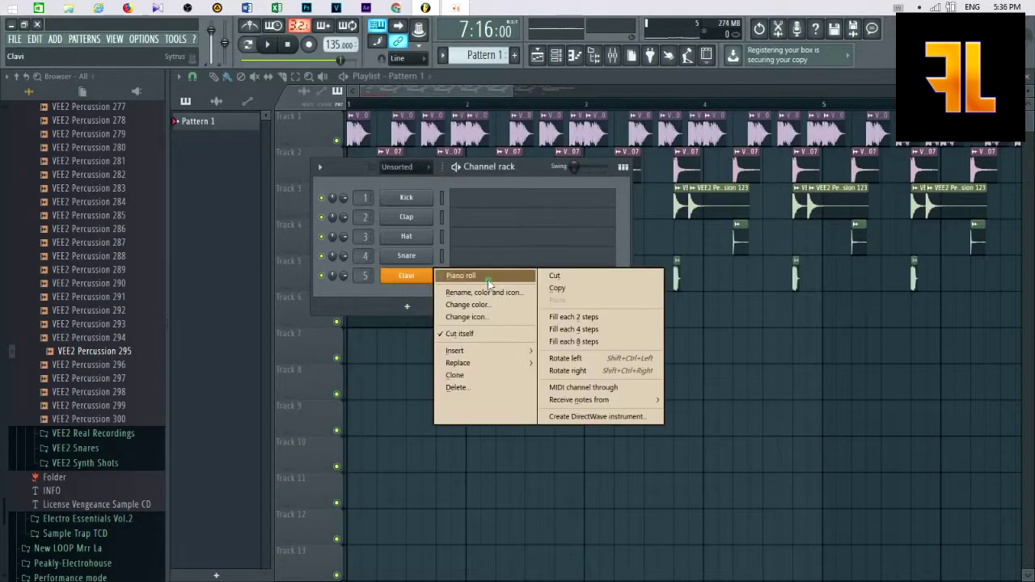
left_click(457, 277)
scroll(233, 256, "up", 2)
key("space")
scroll(399, 200, "up", 3)
key("space")
Try a note at the start of bar 1, moving it from C6 down to A#4.
left_click_drag(412, 236, 311, 247)
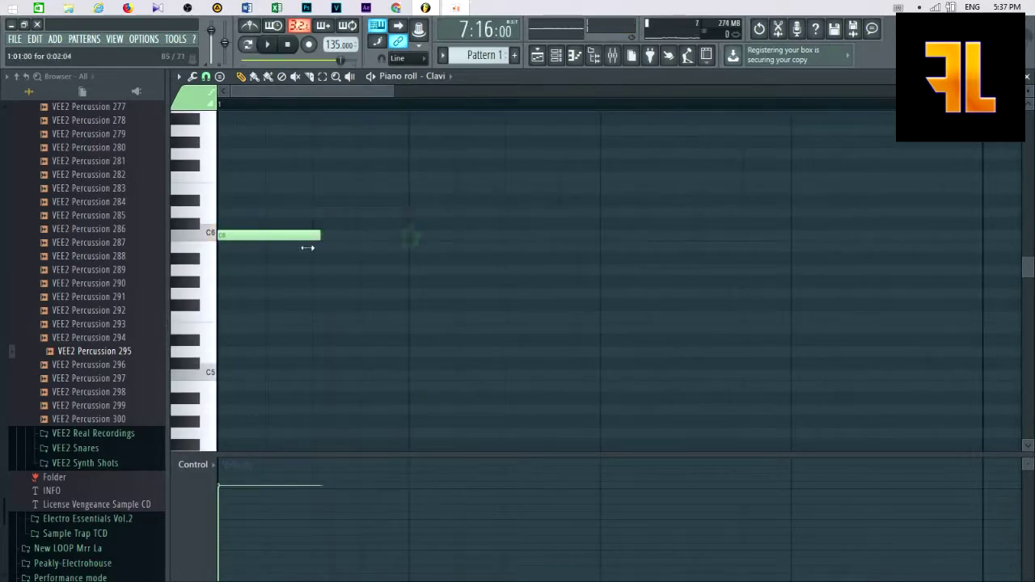
scroll(310, 246, "down", 3)
left_click_drag(231, 236, 171, 375)
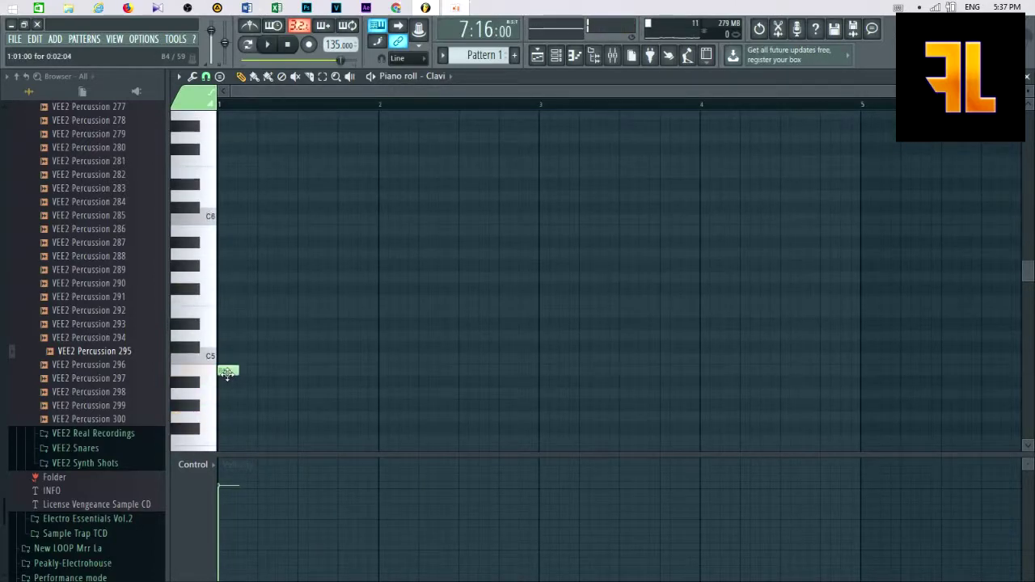
scroll(231, 264, "up", 3)
scroll(461, 212, "up", 3)
scroll(463, 219, "down", 3)
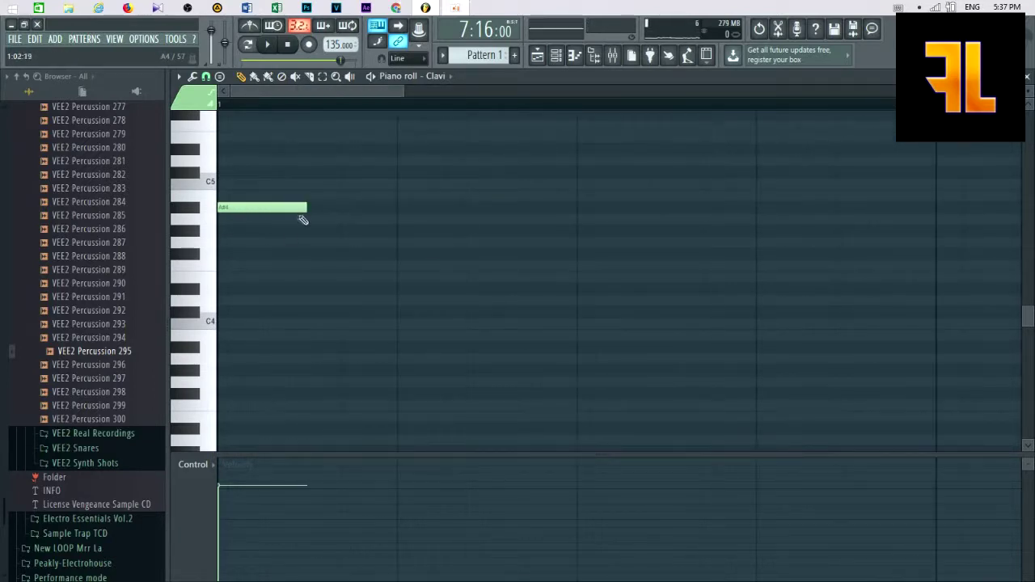
scroll(488, 207, "down", 3)
key("space")
Try a one-bar Clavi riff of repeated short A#4 notes with D5 accents and play it.
left_click(337, 208)
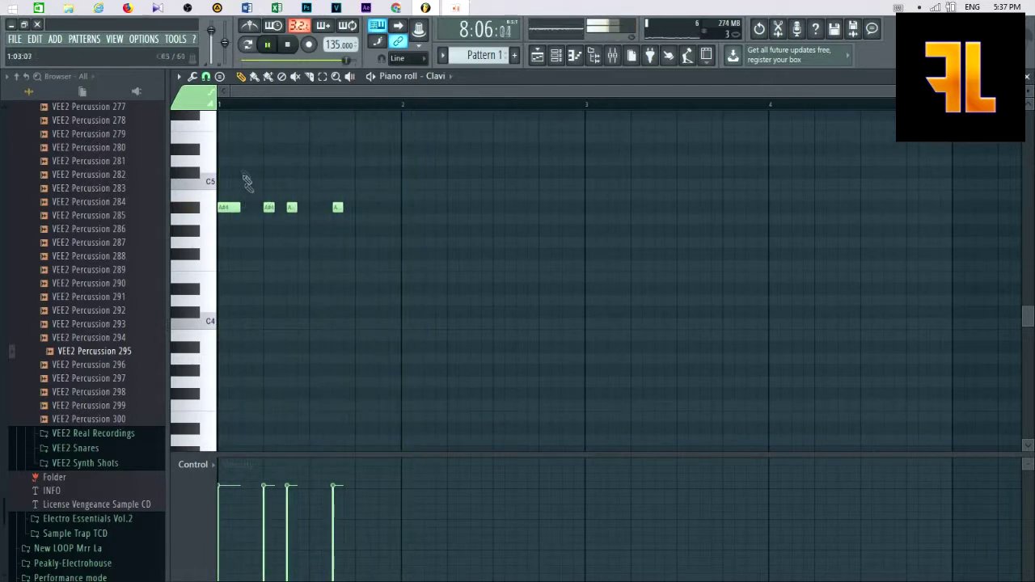
left_click_drag(251, 160, 315, 160)
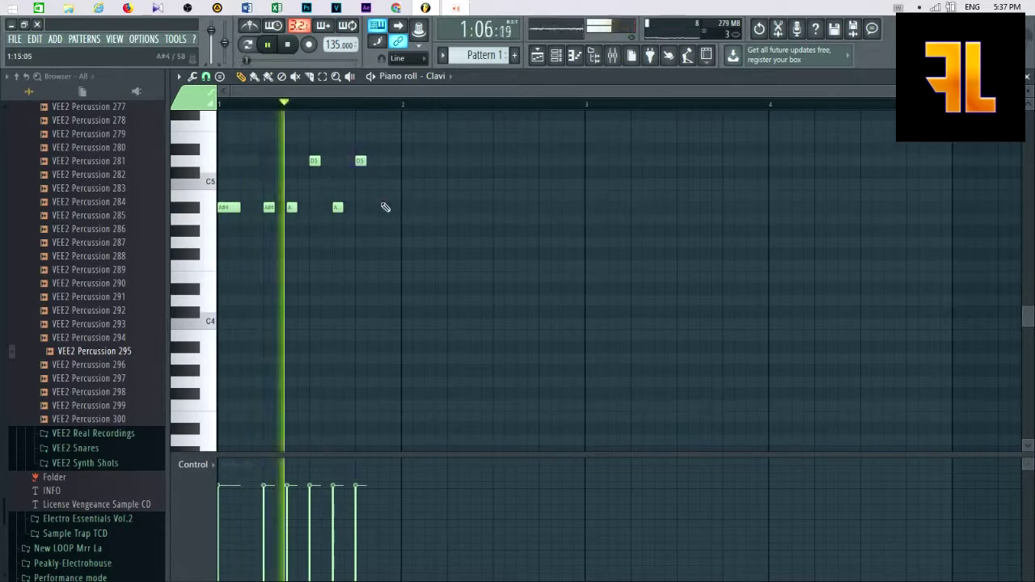
left_click(365, 161)
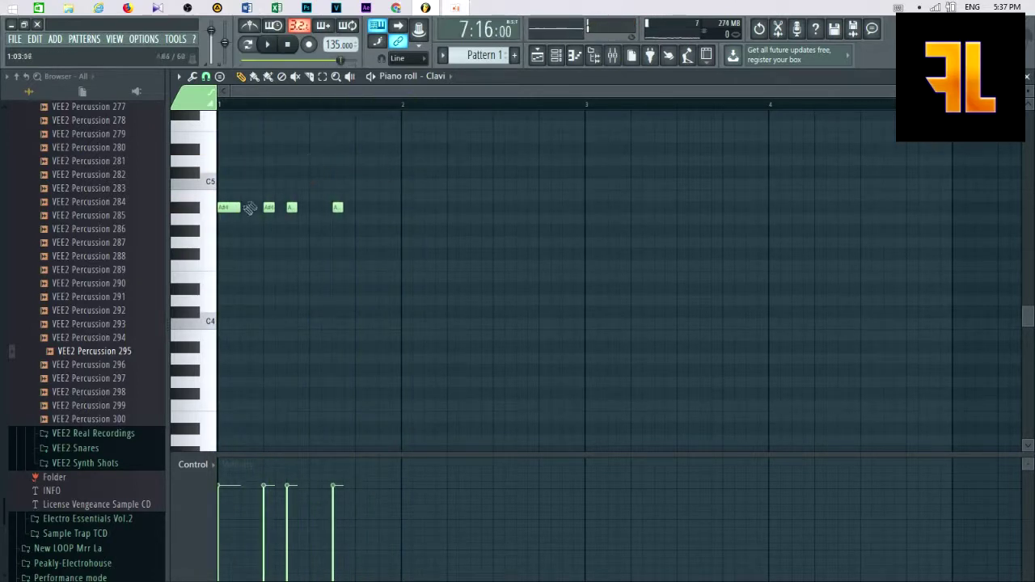
scroll(249, 209, "up", 3)
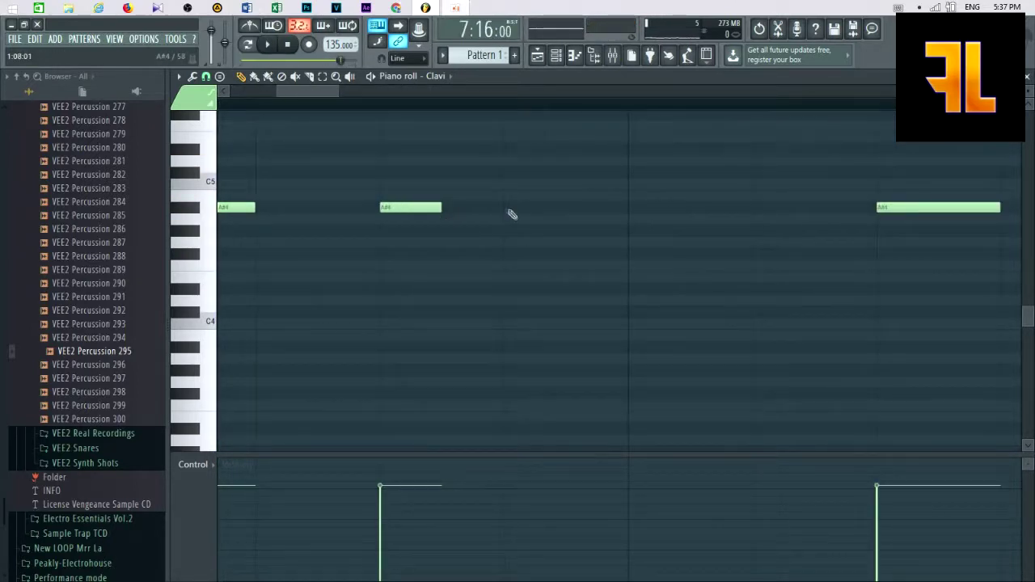
scroll(522, 231, "down", 4)
key("space")
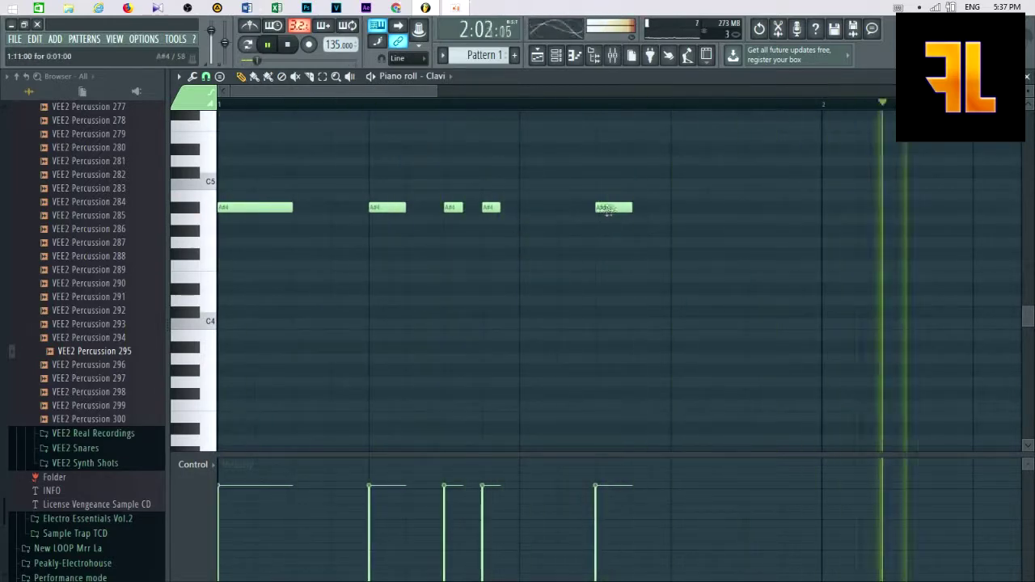
scroll(474, 278, "down", 4)
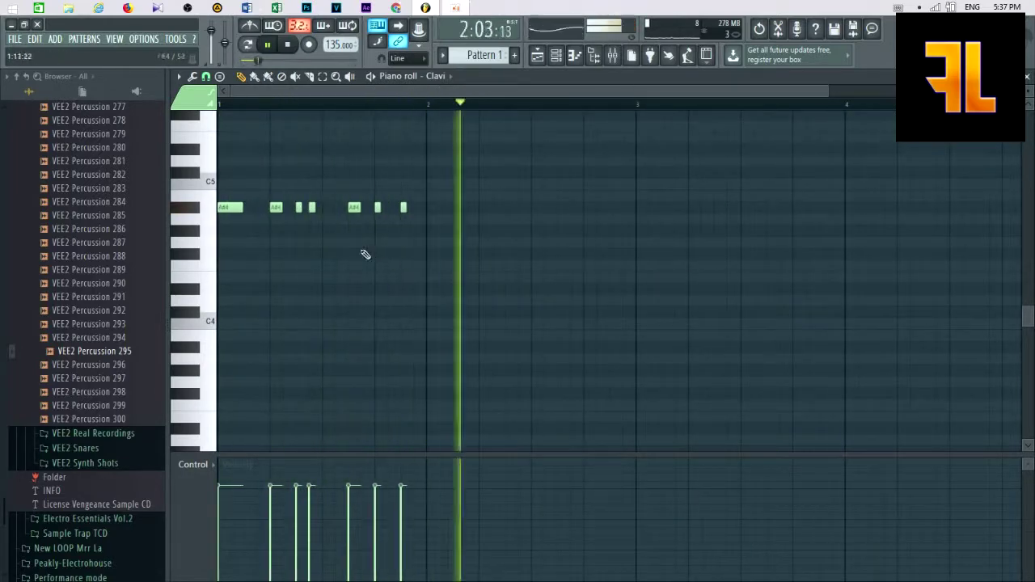
Try a first-bar riff on G4, A4 and C#5, play it and clear all notes from the piano roll.
left_click(322, 242)
right_click(404, 209)
right_click(335, 241)
key("space")
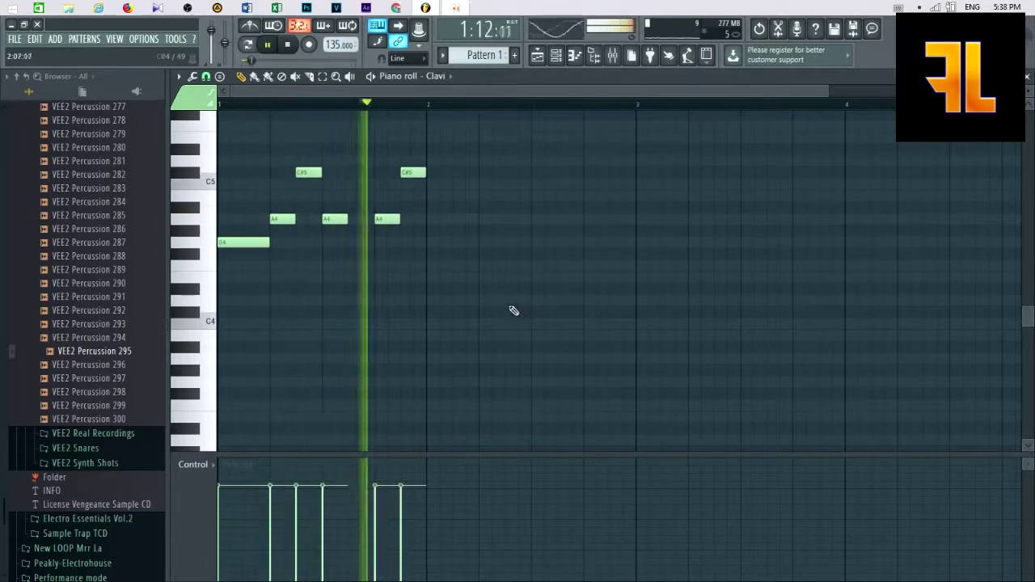
key("space")
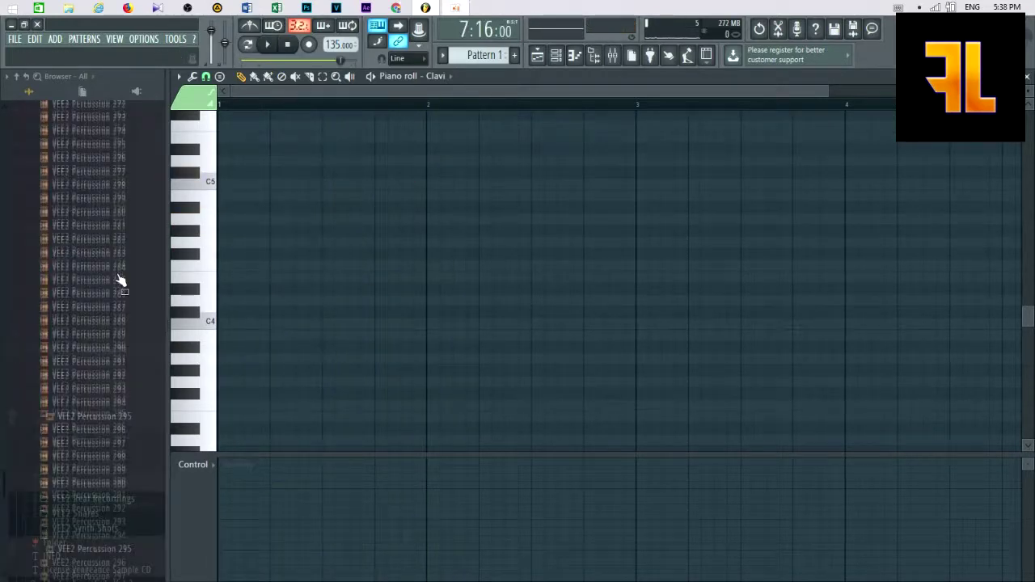
Import the Jingle Bell file from the Projects folder into the Clavi piano roll and play it.
left_click(57, 397)
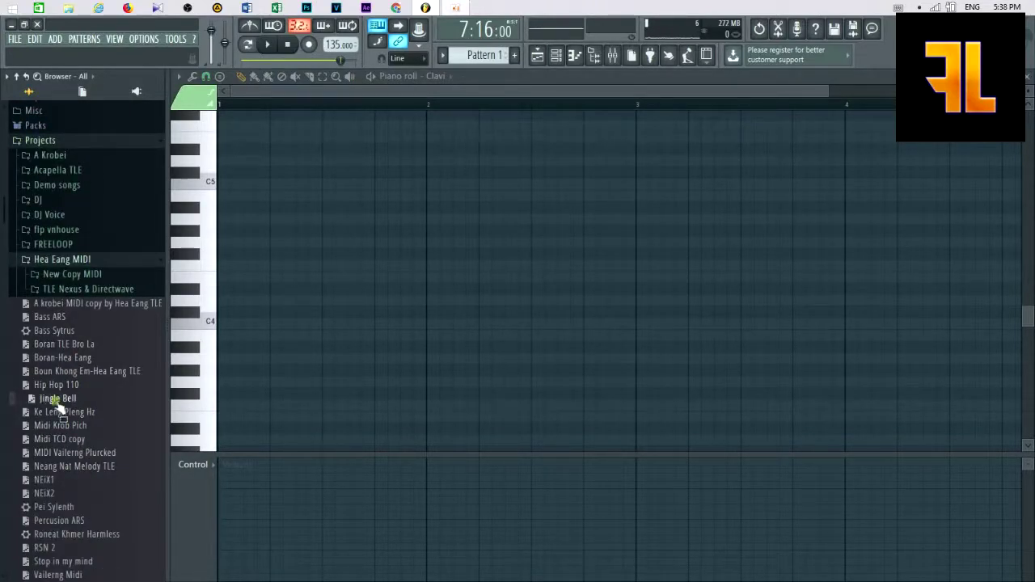
left_click_drag(59, 407, 292, 341)
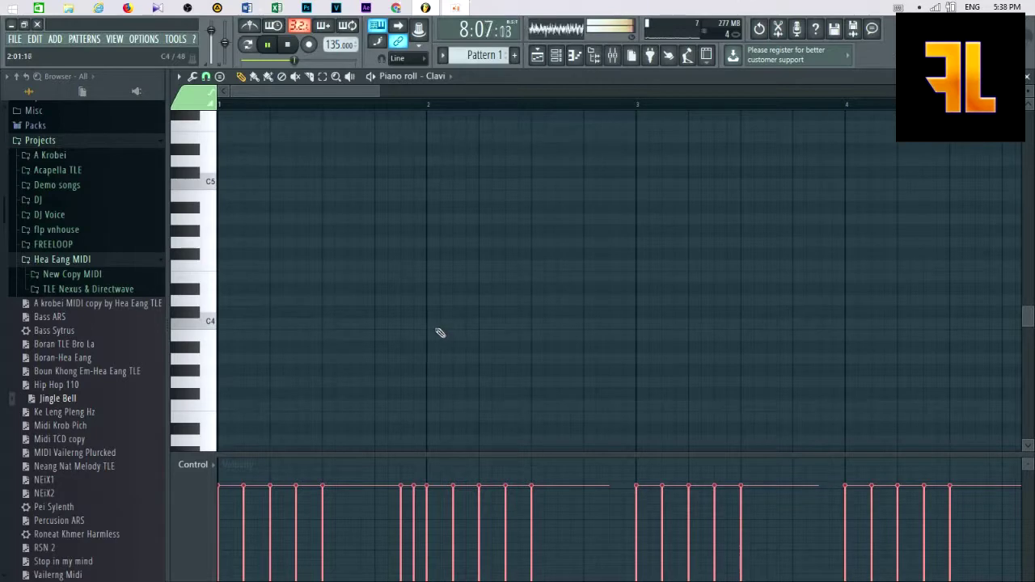
scroll(440, 333, "up", 5)
scroll(440, 332, "down", 4)
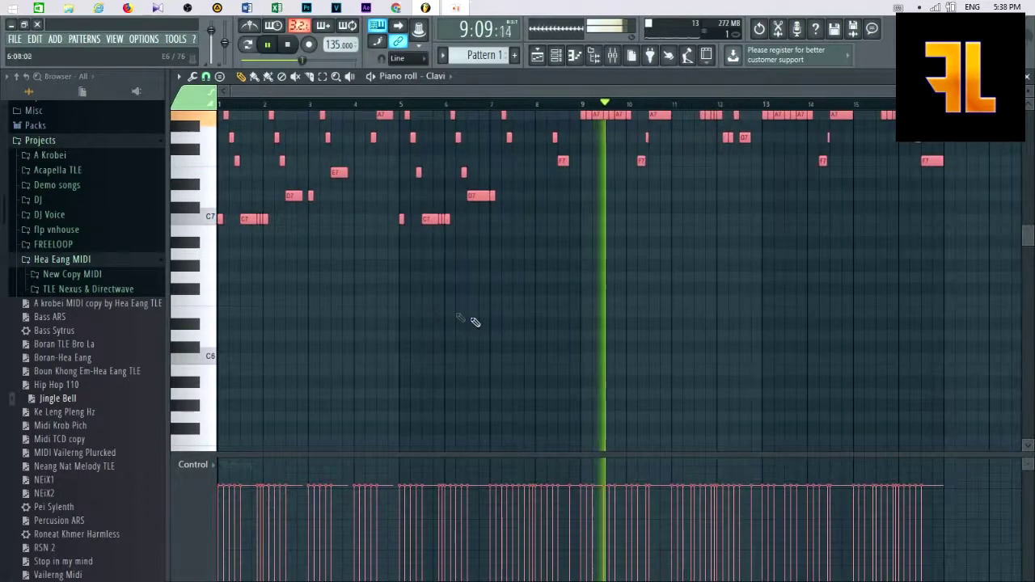
scroll(475, 322, "up", 3)
key("space")
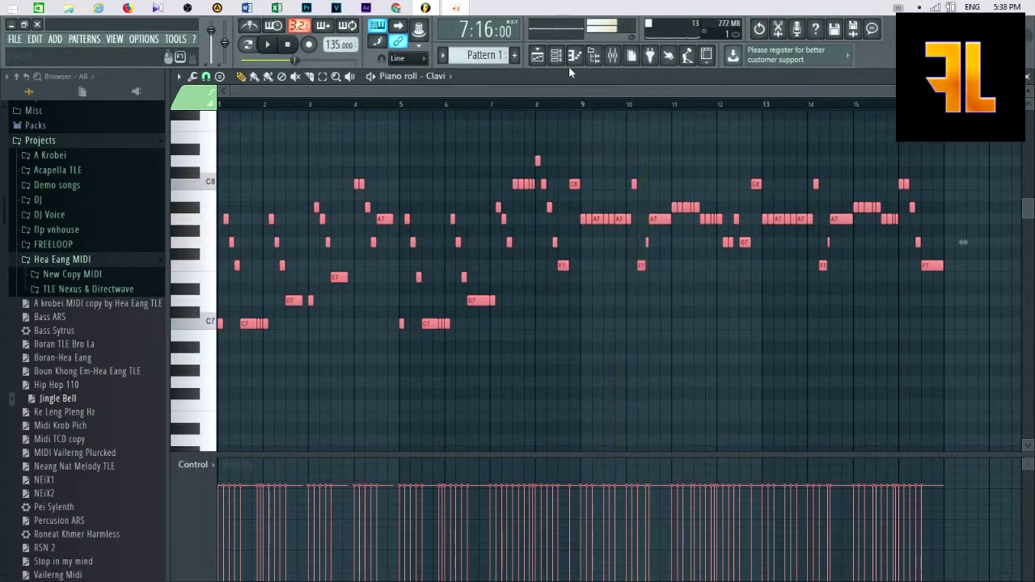
Try the Sytrus presets E-grand and Electric on the Jingle Bell melody.
left_click(556, 56)
left_click(424, 276)
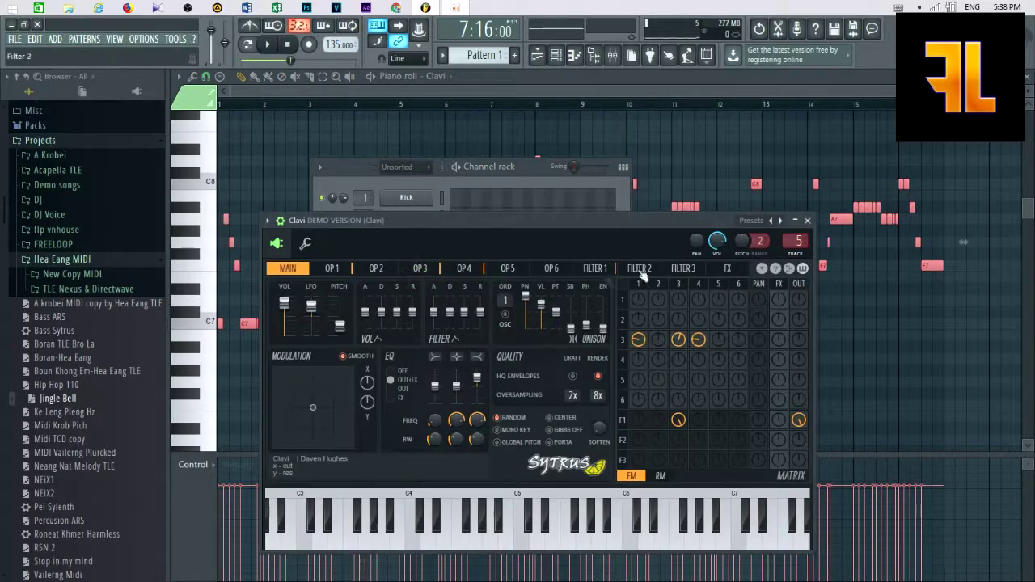
left_click(782, 222)
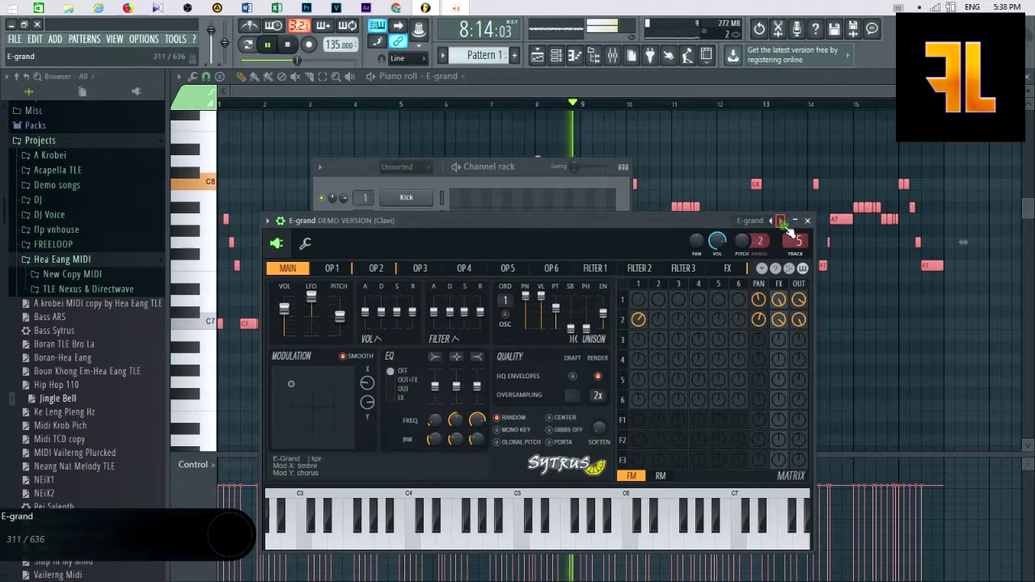
left_click(782, 221)
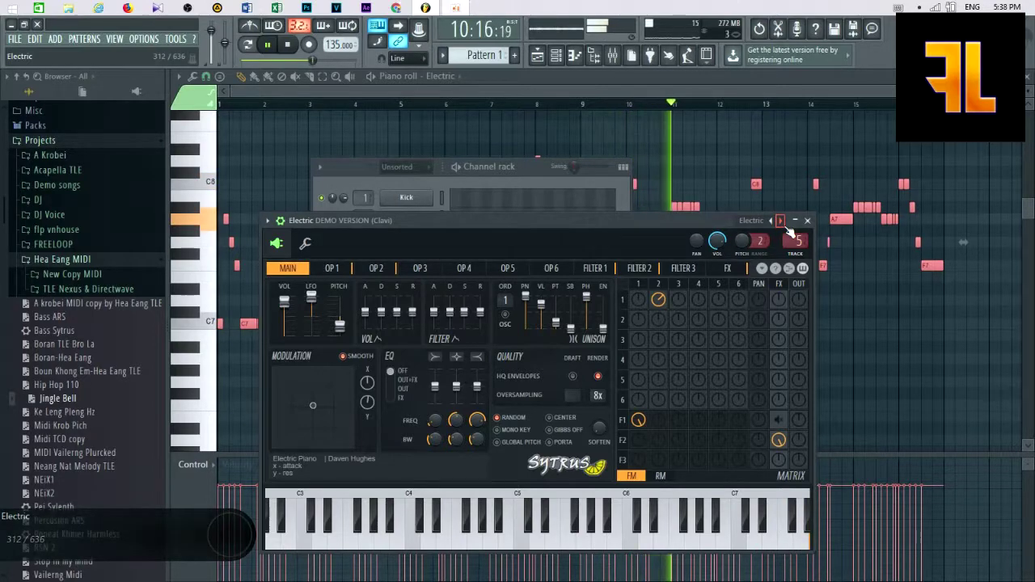
Duplicate all drum clips on tracks 1 to 5 in the playlist so the copy starts at bar 9.
left_click(545, 64)
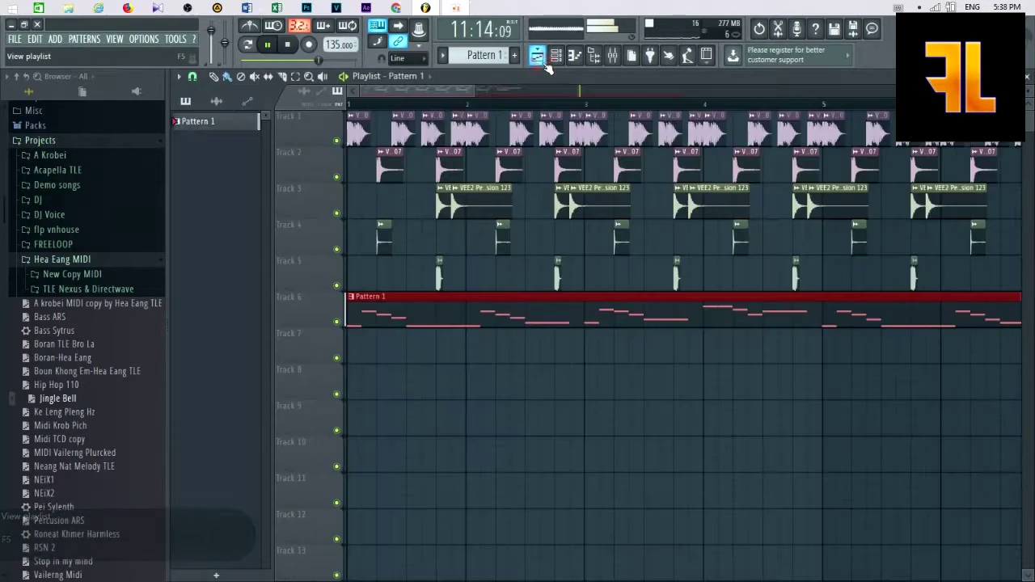
left_click(358, 105)
scroll(435, 211, "down", 5)
left_click_drag(691, 280, 350, 117)
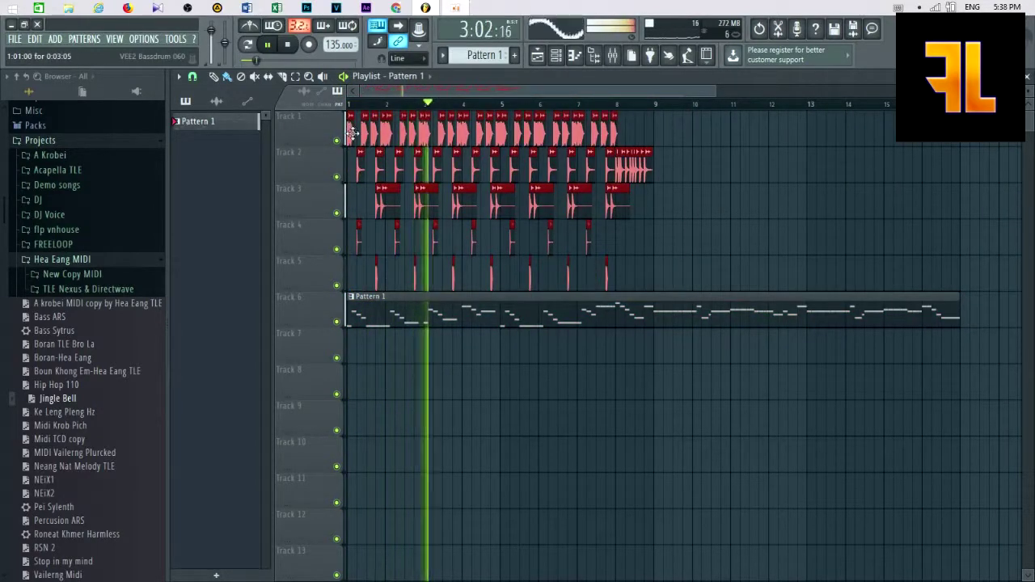
key("ctrl+b")
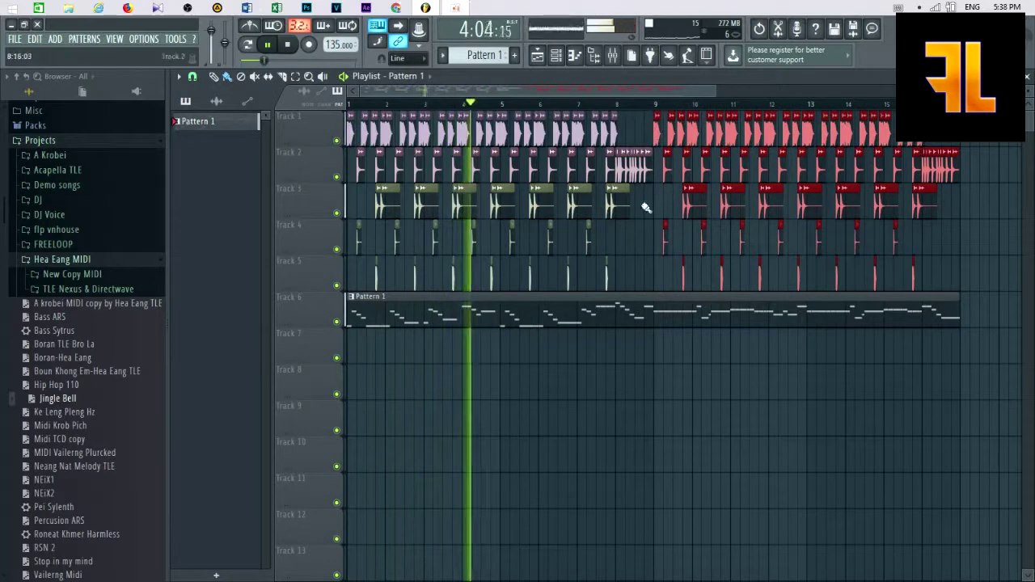
left_click(966, 245)
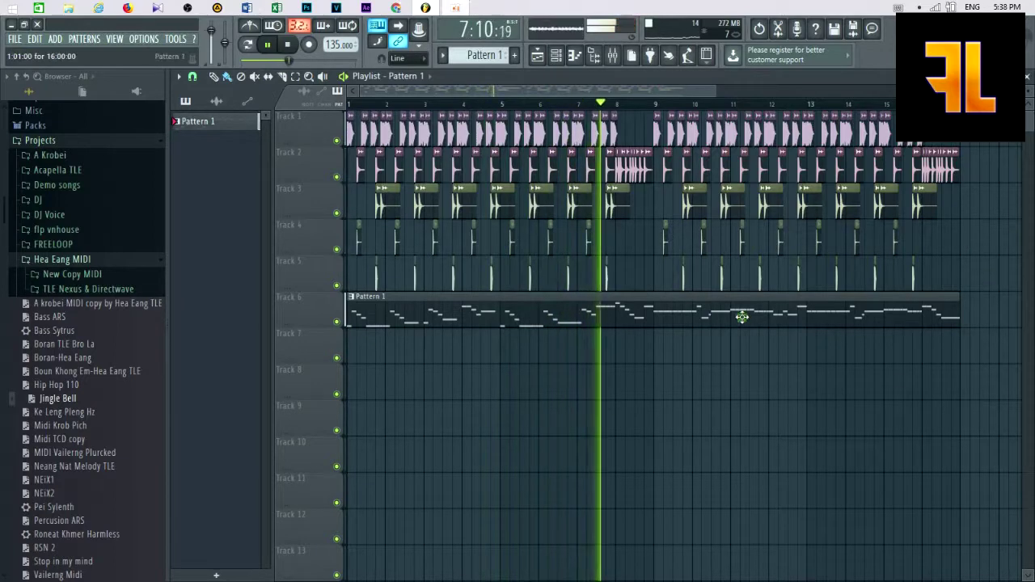
Try the Sytrus presets FM rhodes, FM rhodes 2 and Gentle giant clav against the drums.
left_click(556, 55)
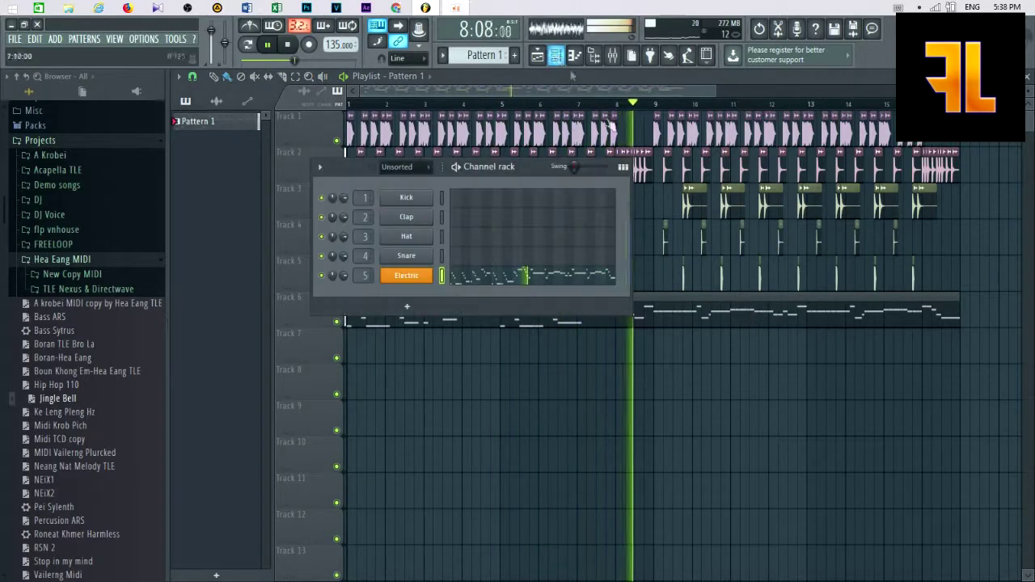
left_click(429, 276)
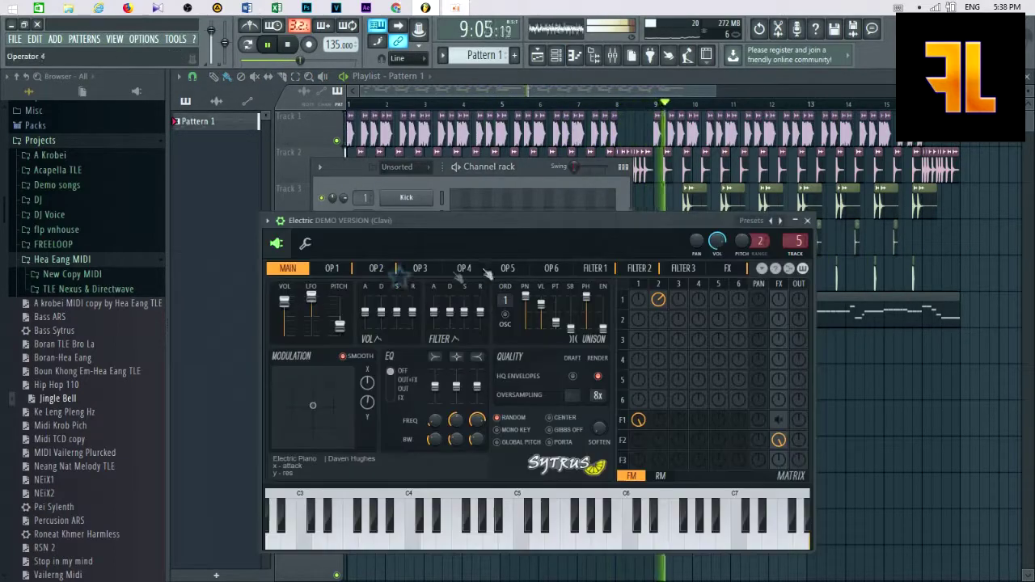
left_click(780, 222)
left_click(780, 222)
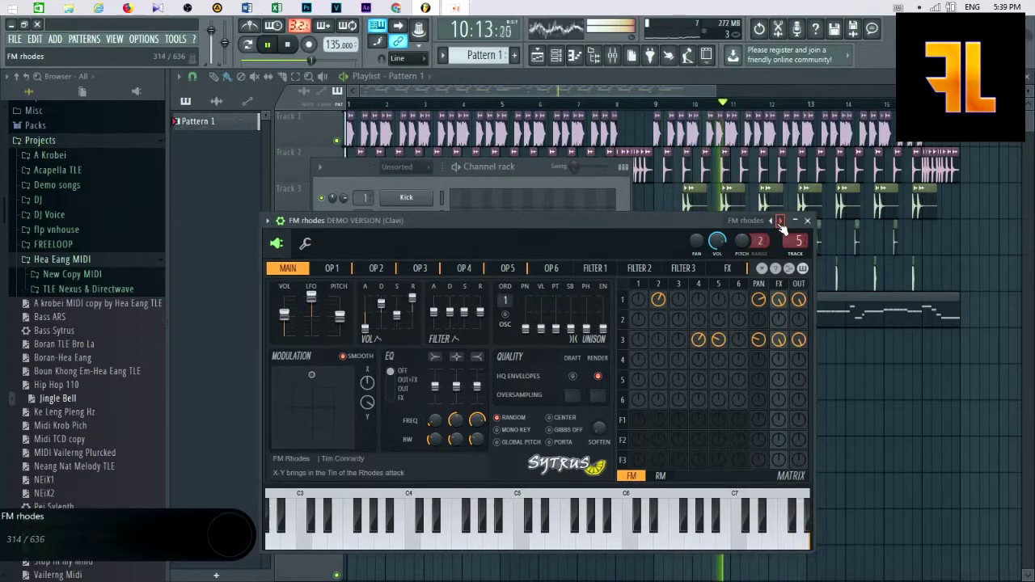
left_click(780, 222)
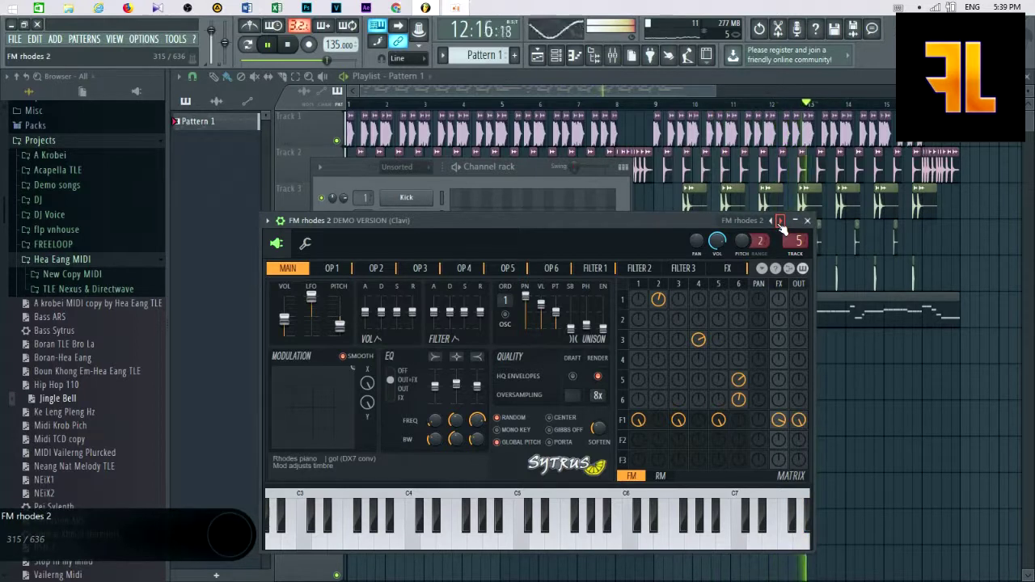
left_click(780, 221)
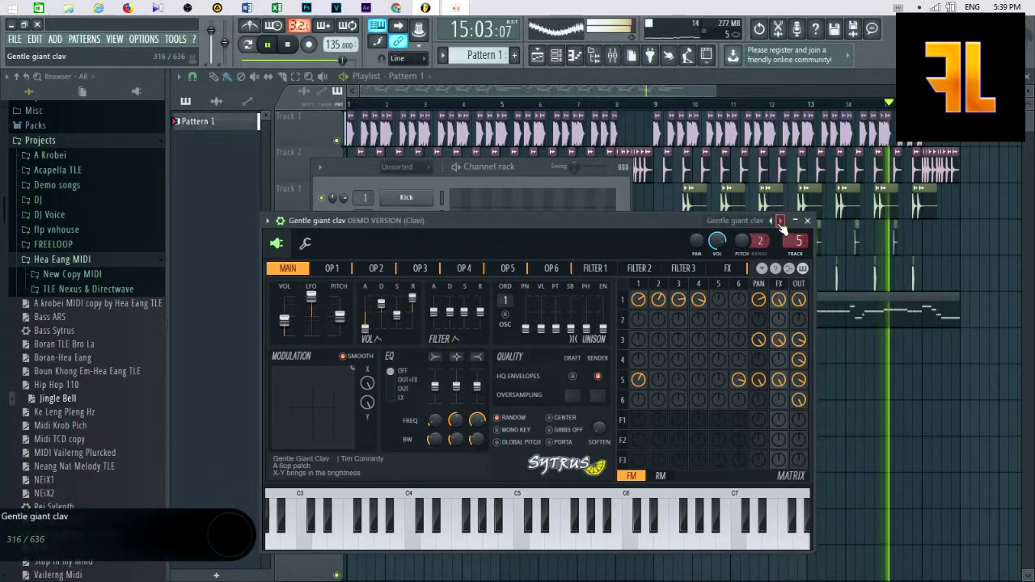
Try the Sytrus presets Hardbite fm, Keys and Light metal while the song plays.
left_click(780, 222)
left_click(780, 222)
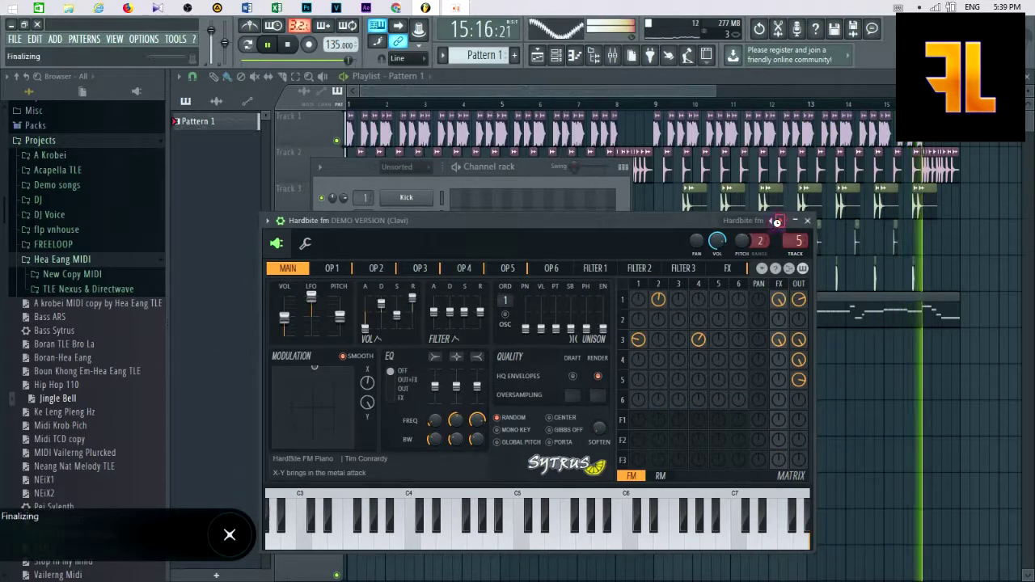
left_click(780, 222)
key("space")
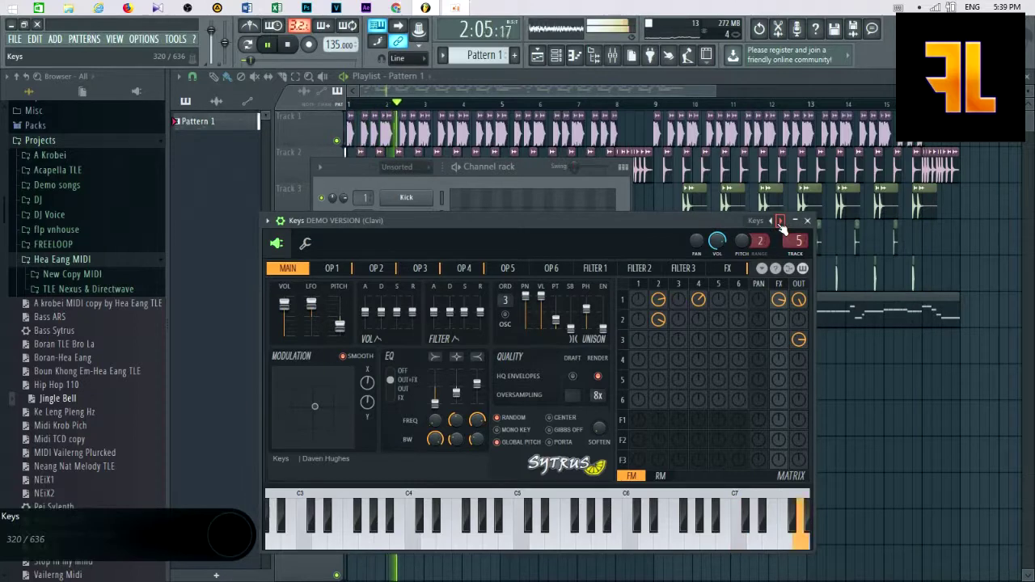
left_click(780, 221)
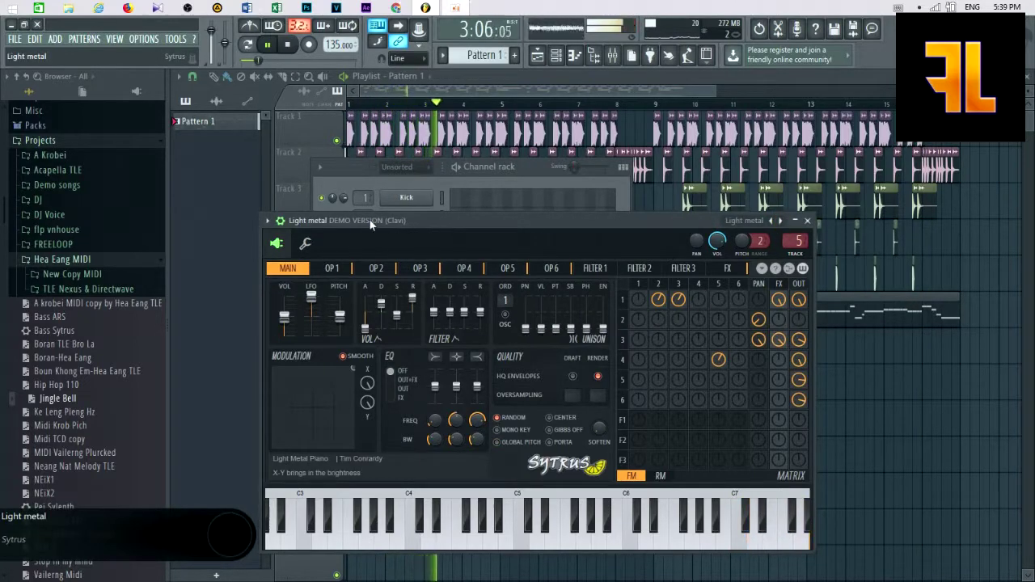
Load the Synth preset from the Pad category in Sytrus.
left_click(747, 225)
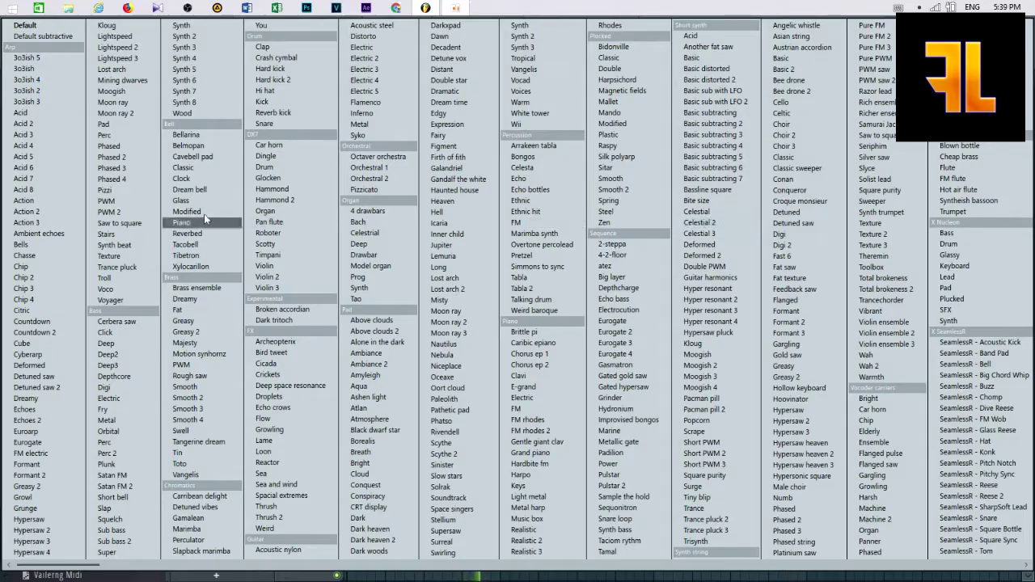
left_click(558, 30)
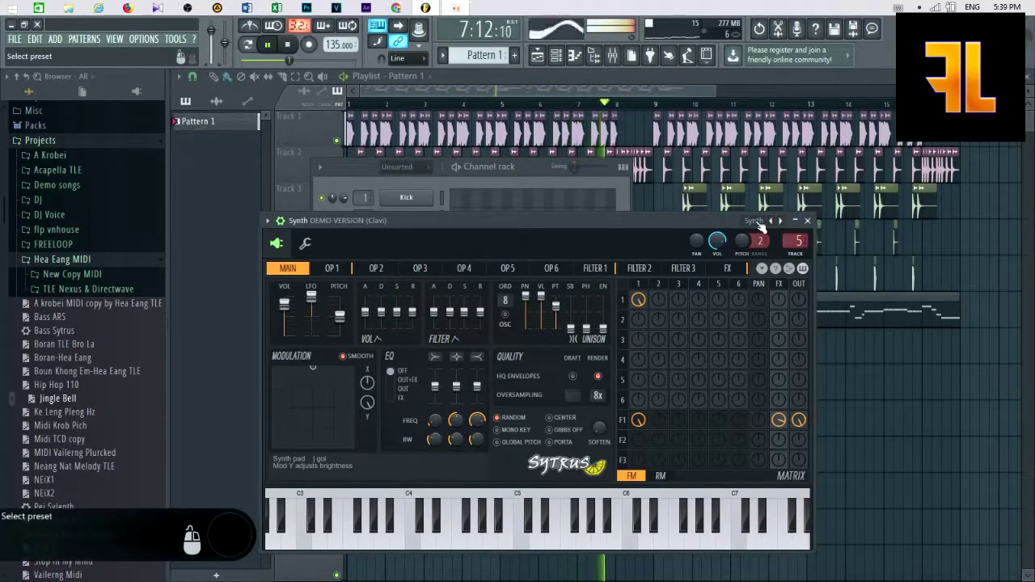
Try the Sytrus presets Synth 3 from the Pad category and Simmons to sync from the Percussion category while the song plays.
left_click(757, 223)
left_click(518, 49)
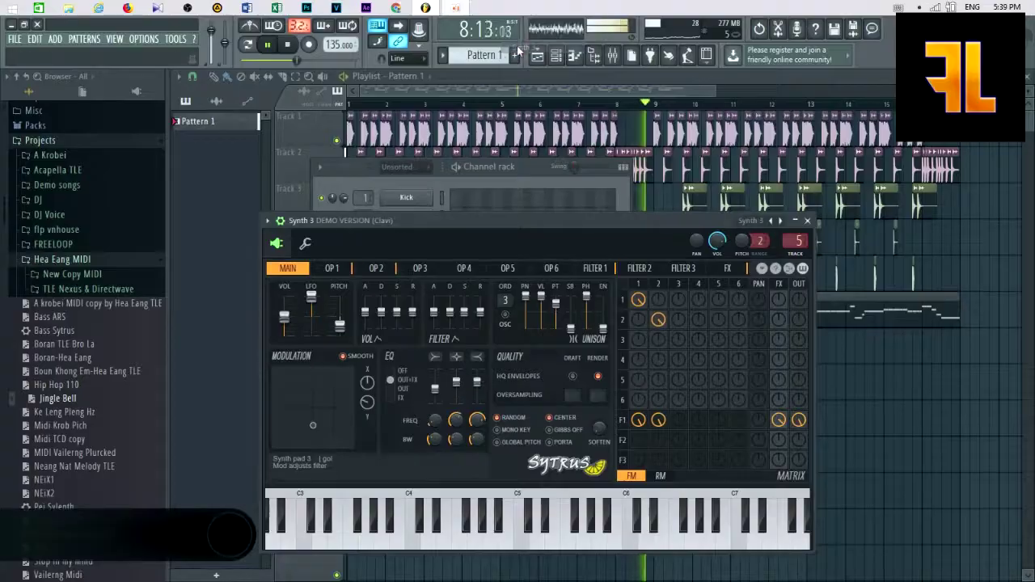
left_click(765, 228)
left_click(553, 40)
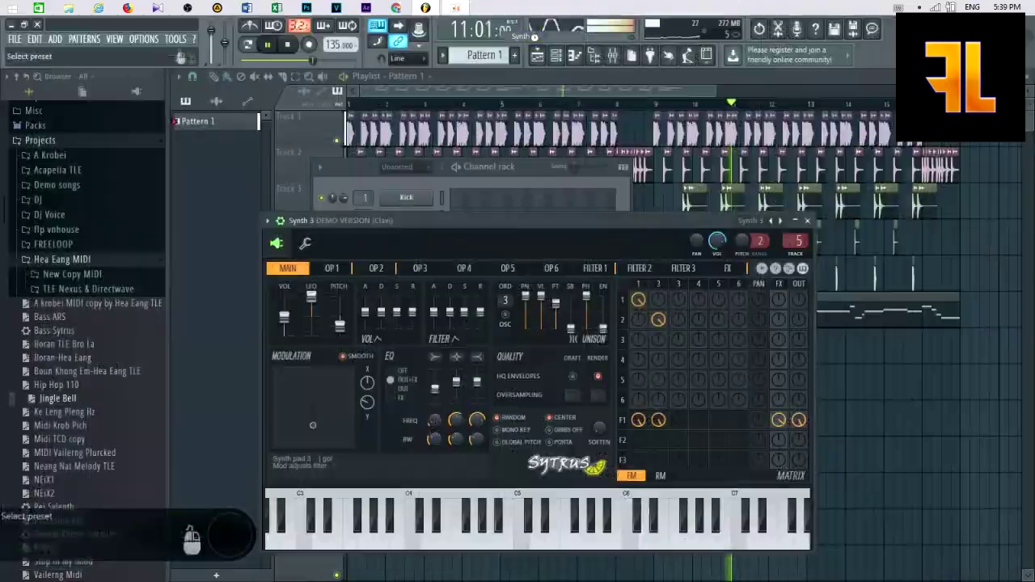
left_click(749, 225)
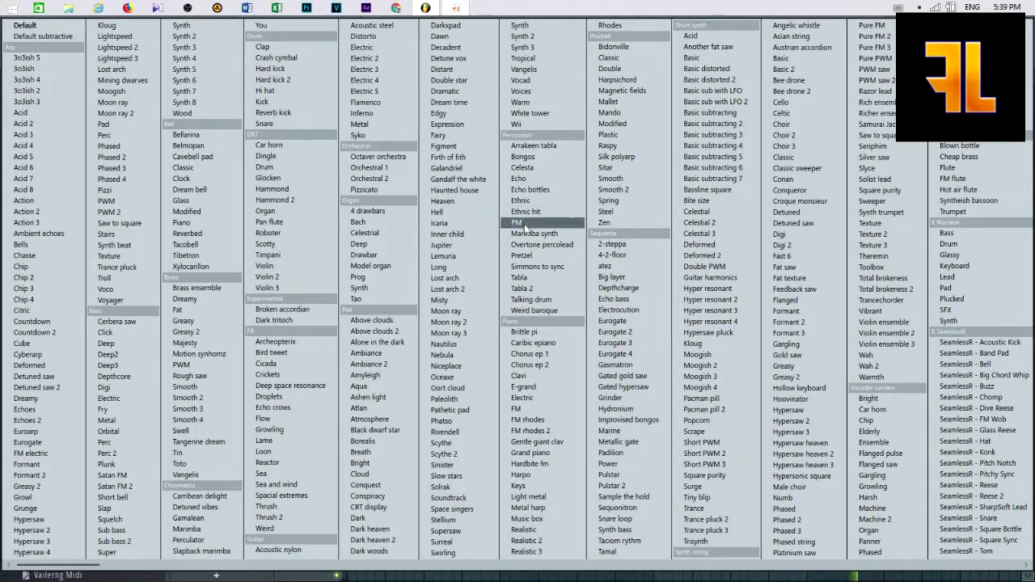
left_click(550, 268)
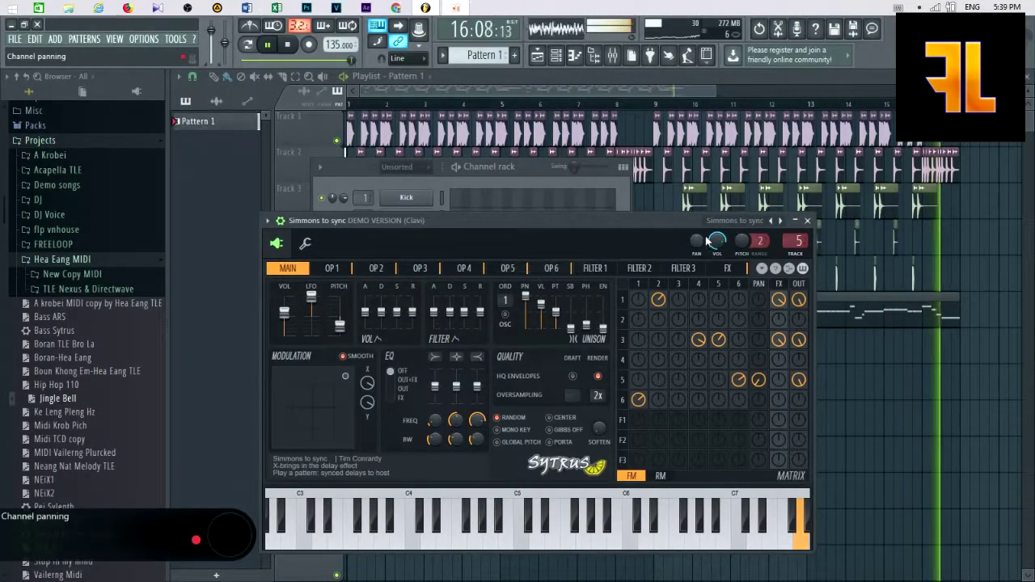
Load the Long preset from the Pad category in Sytrus and close the plugin window.
left_click(732, 220)
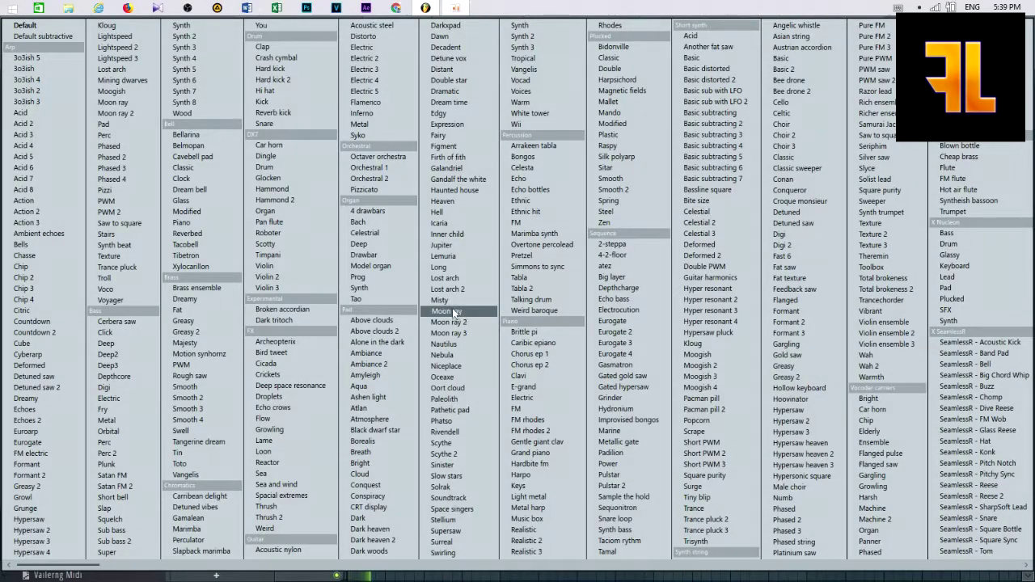
left_click(455, 268)
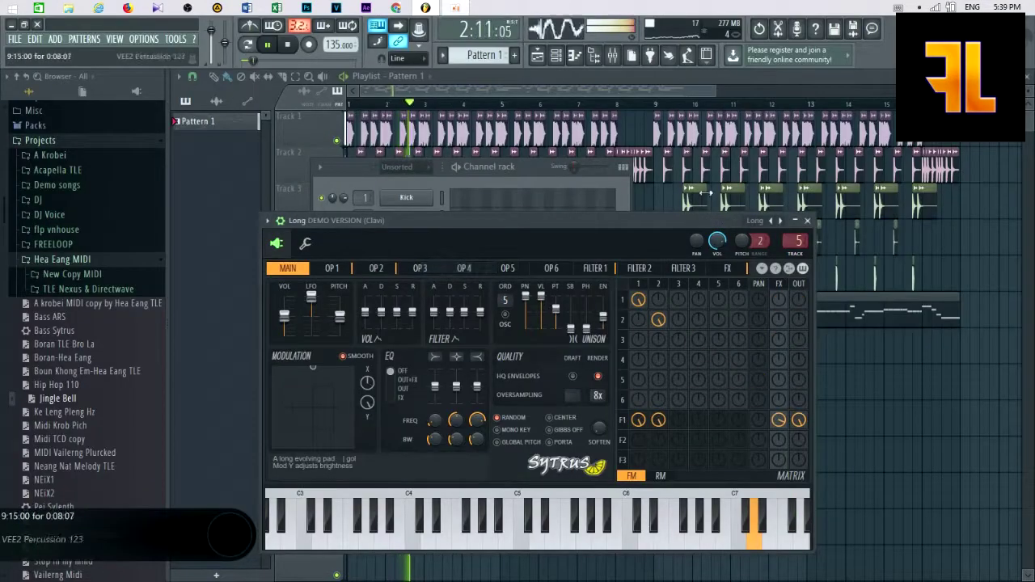
left_click(808, 221)
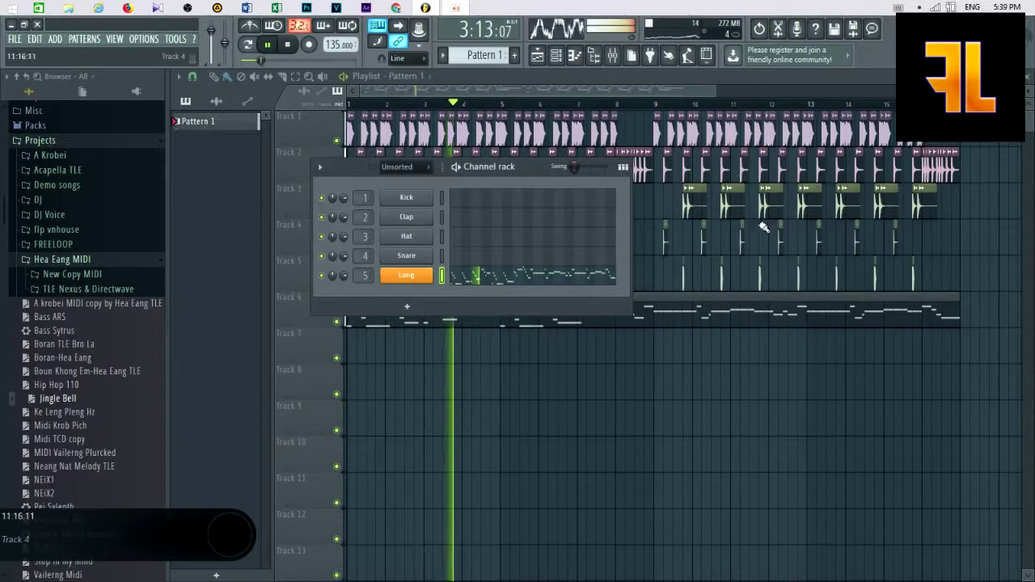
Transpose all melody notes of the Long channel down two octaves so the first note sits on C5, and return to the playlist.
left_click(520, 273)
left_click_drag(939, 429, 194, 106)
scroll(245, 263, "down", 3)
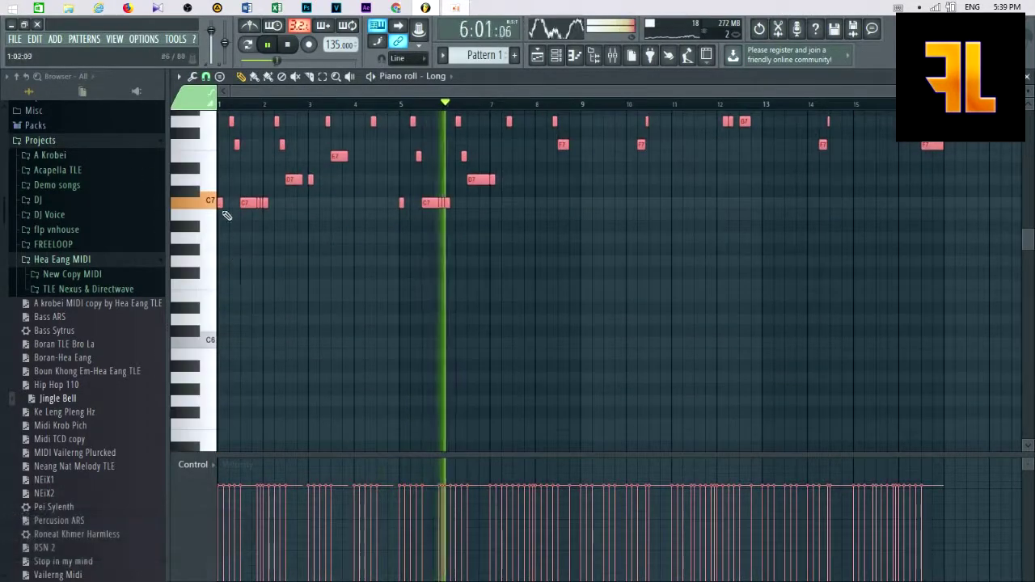
left_click_drag(221, 202, 181, 329)
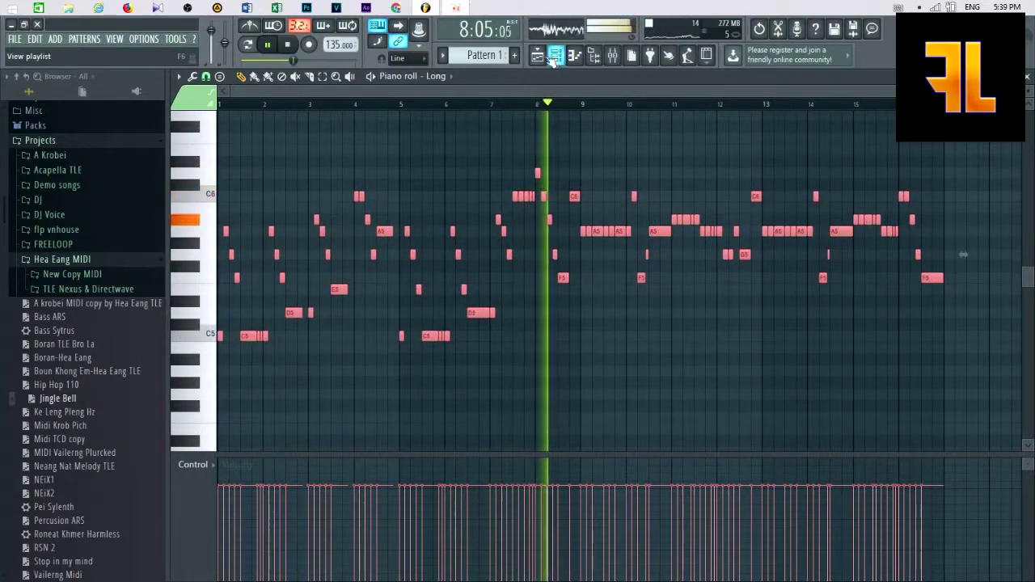
key("F5")
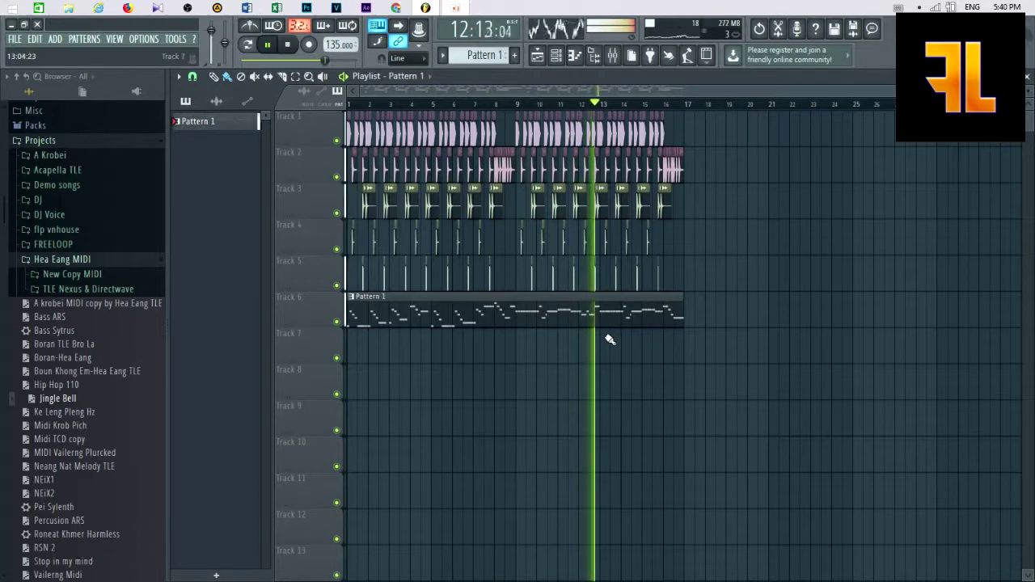
scroll(639, 278, "up", 5)
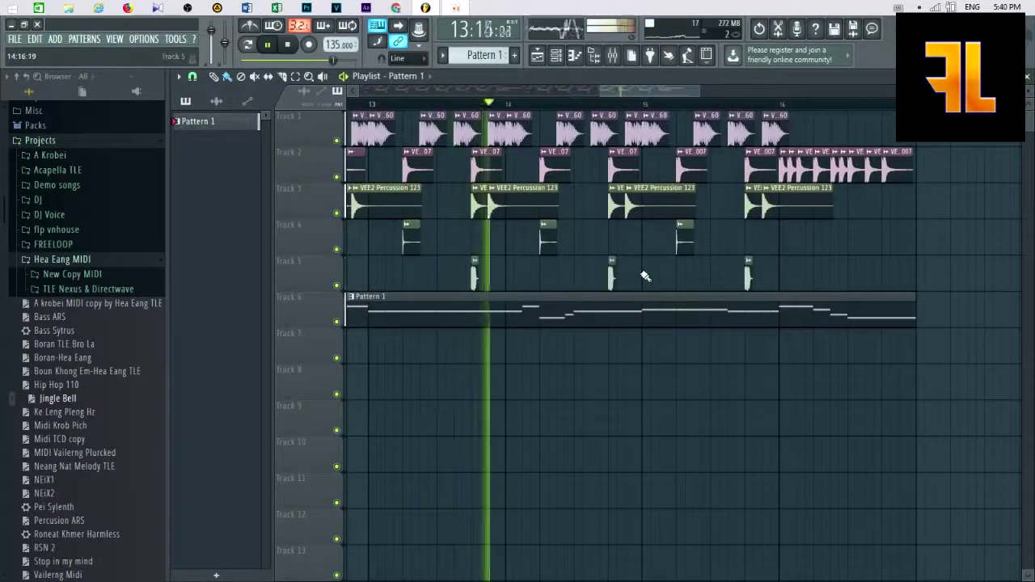
scroll(635, 281, "down", 4)
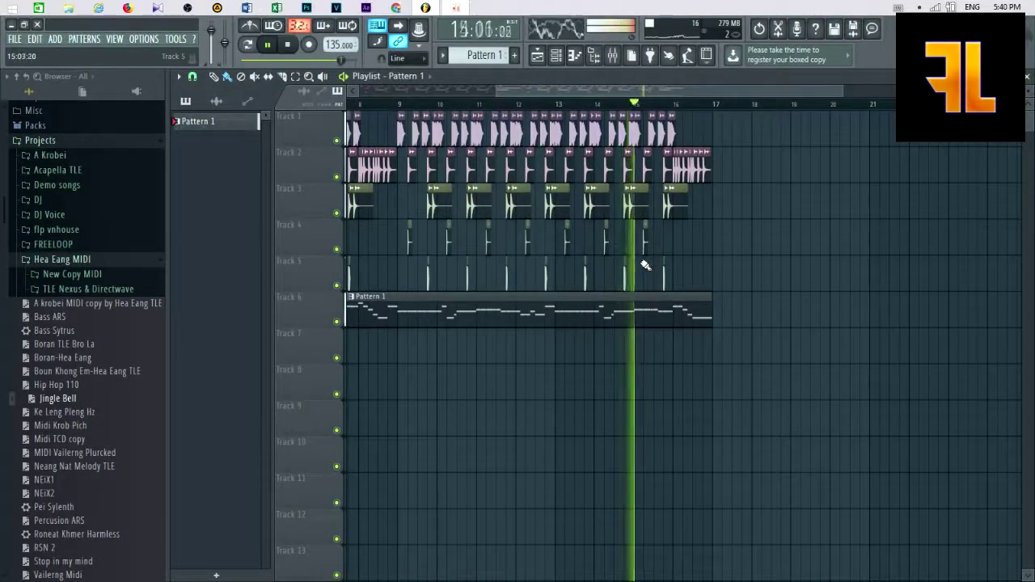
scroll(639, 273, "down", 3)
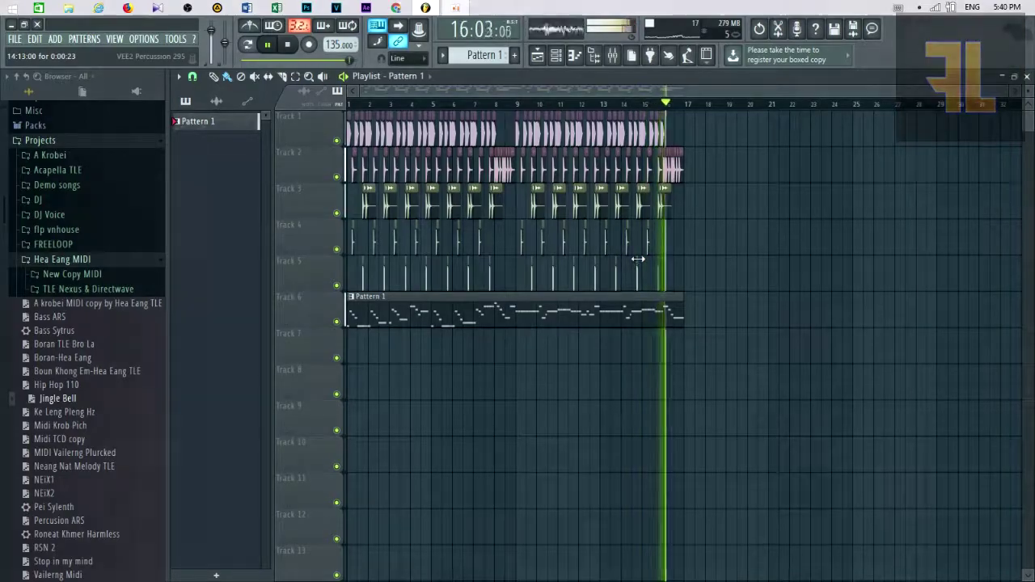